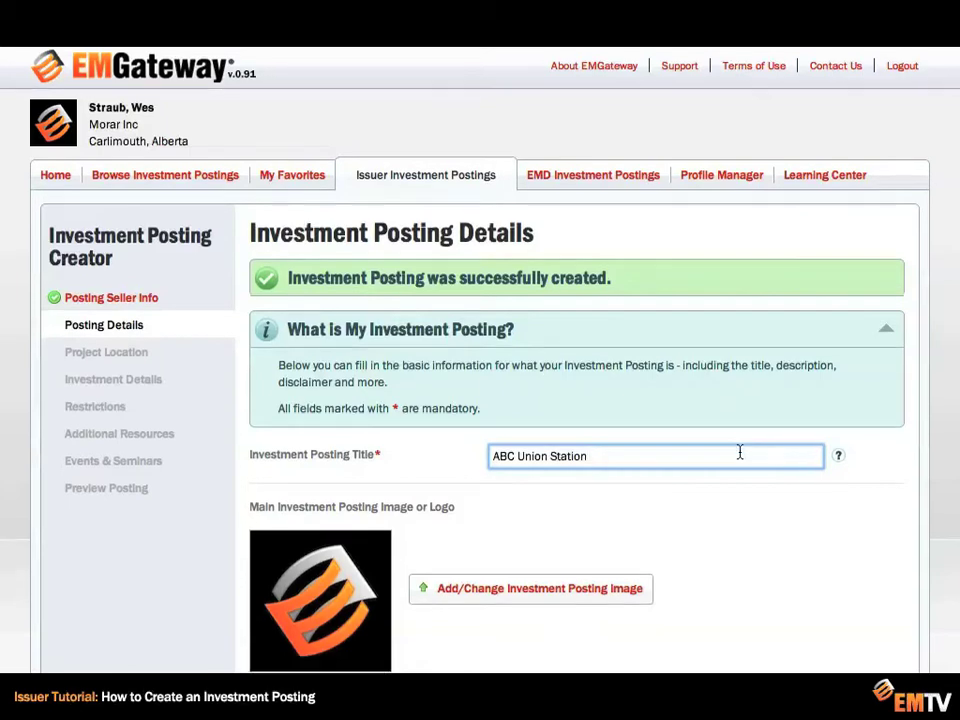
Upload abc_logo.jpg from the ABC_UnionStation folder as the main investment posting image and save it.
scroll(739, 452, down, 2)
click(557, 493)
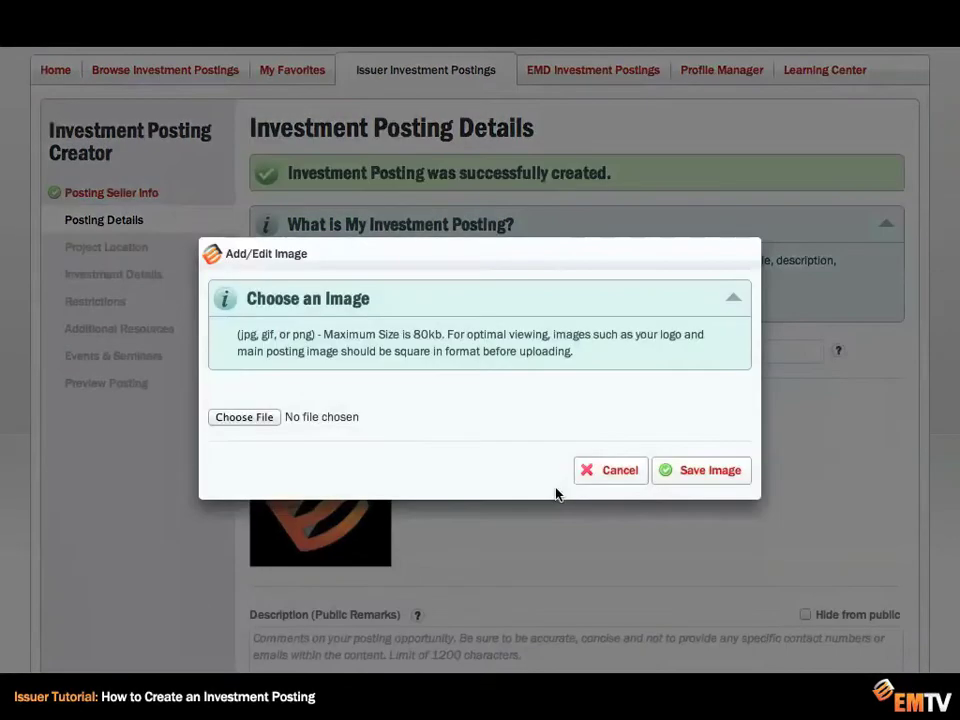
click(244, 418)
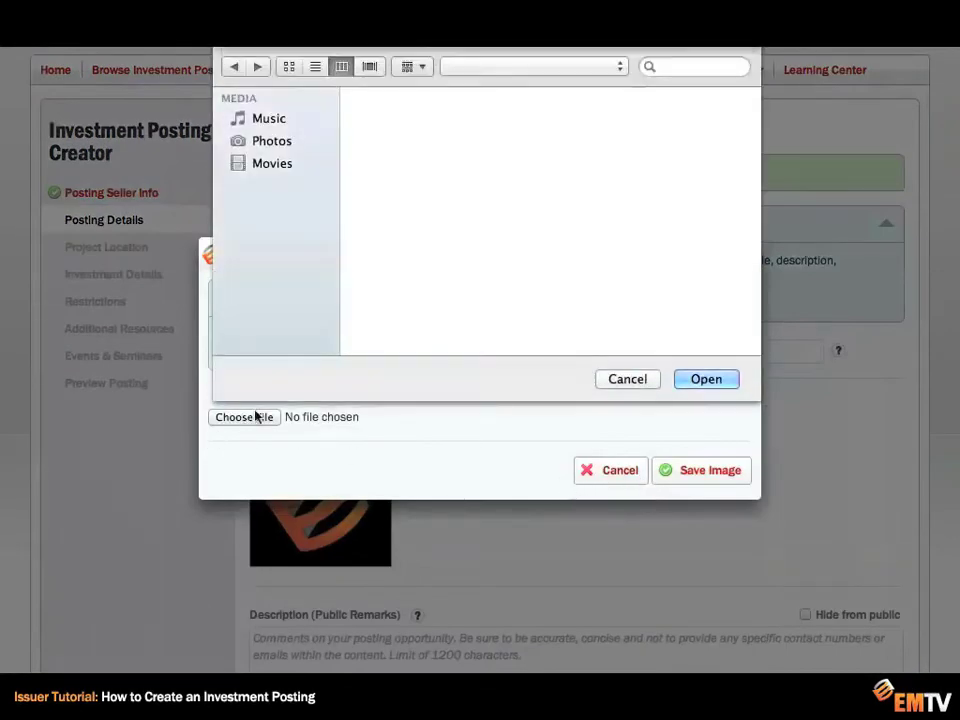
click(636, 98)
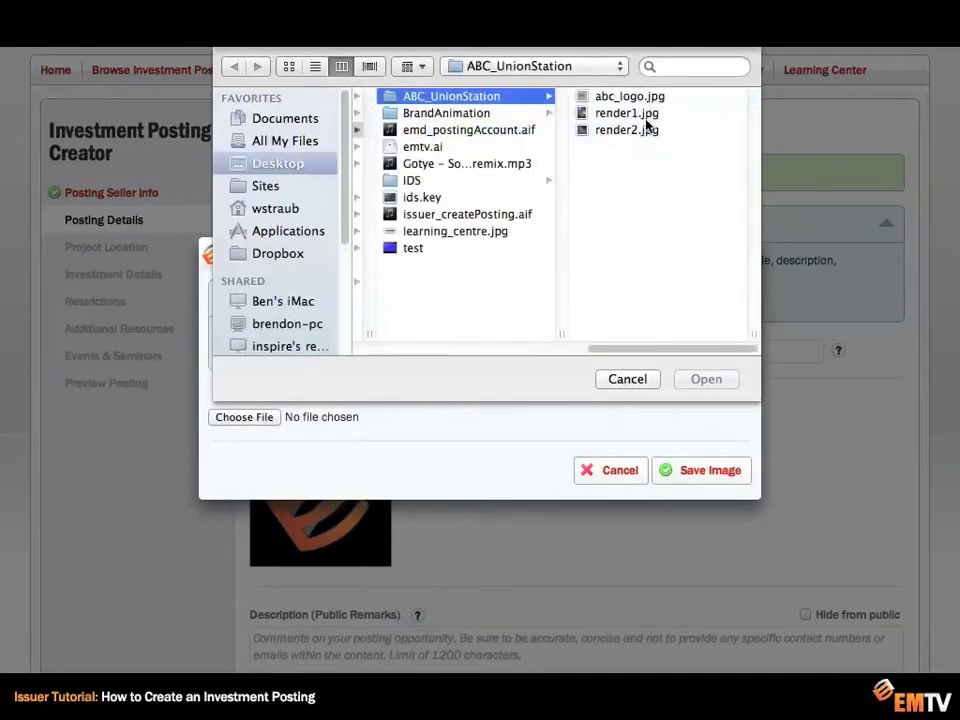
double_click(624, 100)
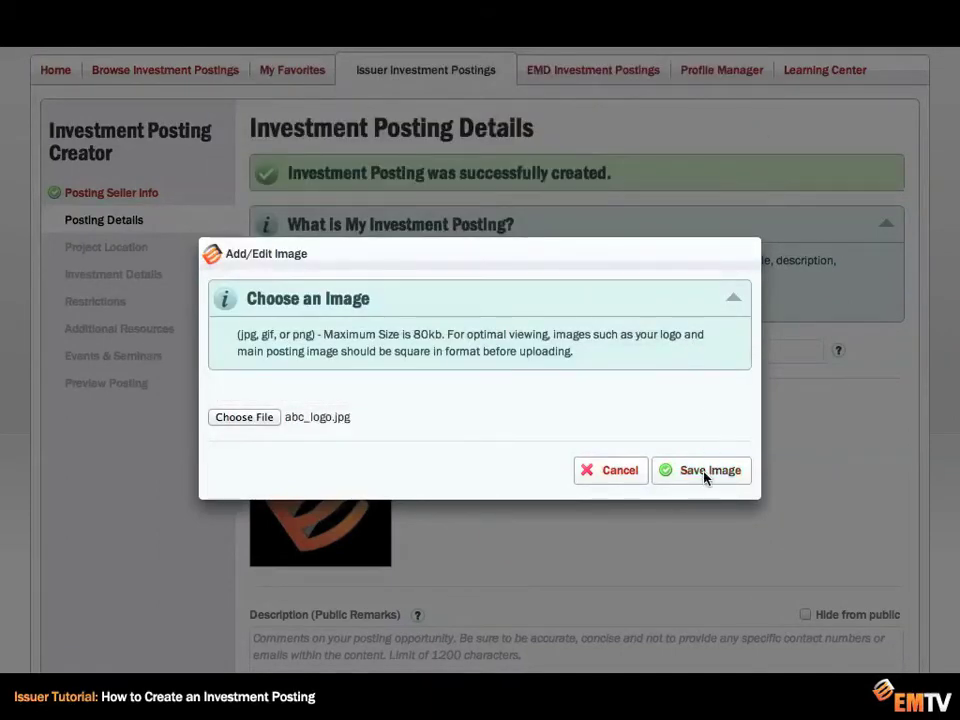
click(705, 472)
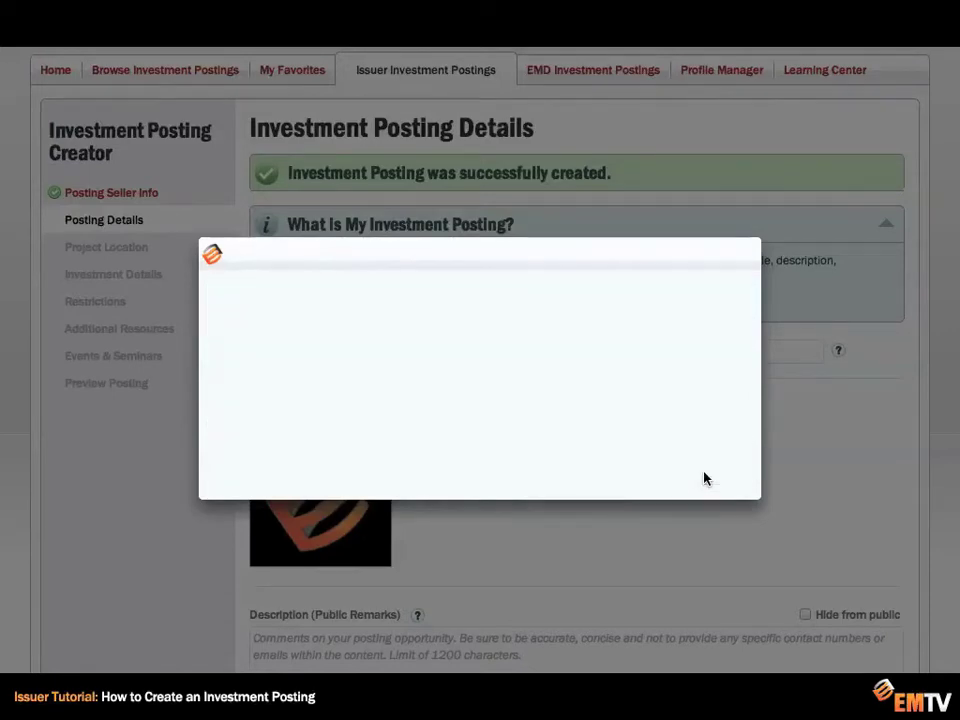
Write "New condo development. It's big stuff." as the posting's public description.
scroll(692, 444, down, 3)
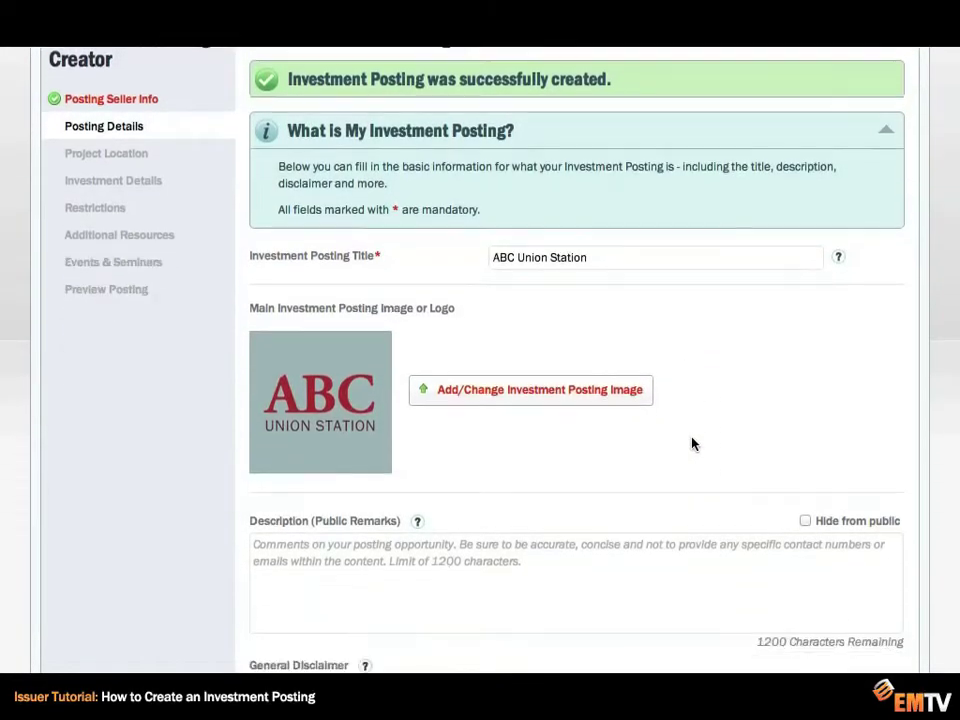
click(543, 539)
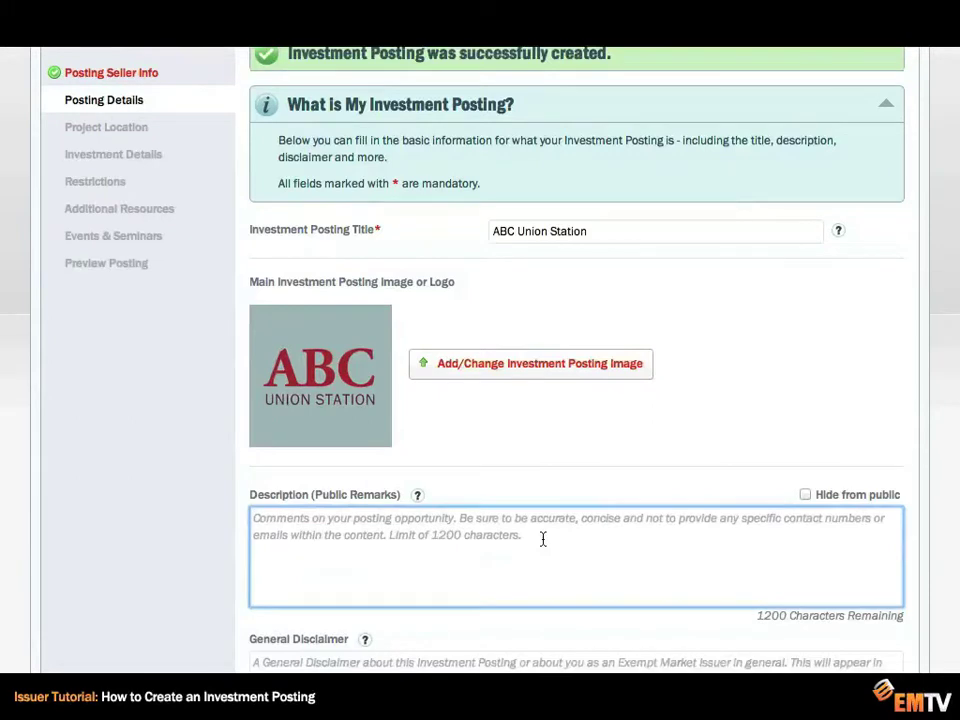
text(New condo development.)
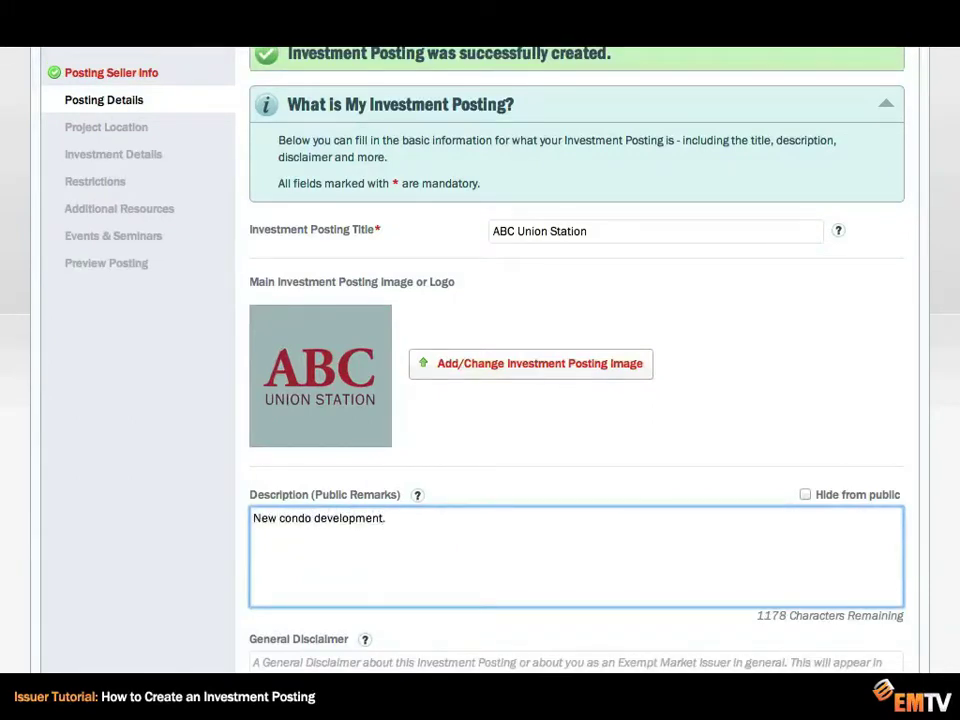
scroll(570, 540, down, 3)
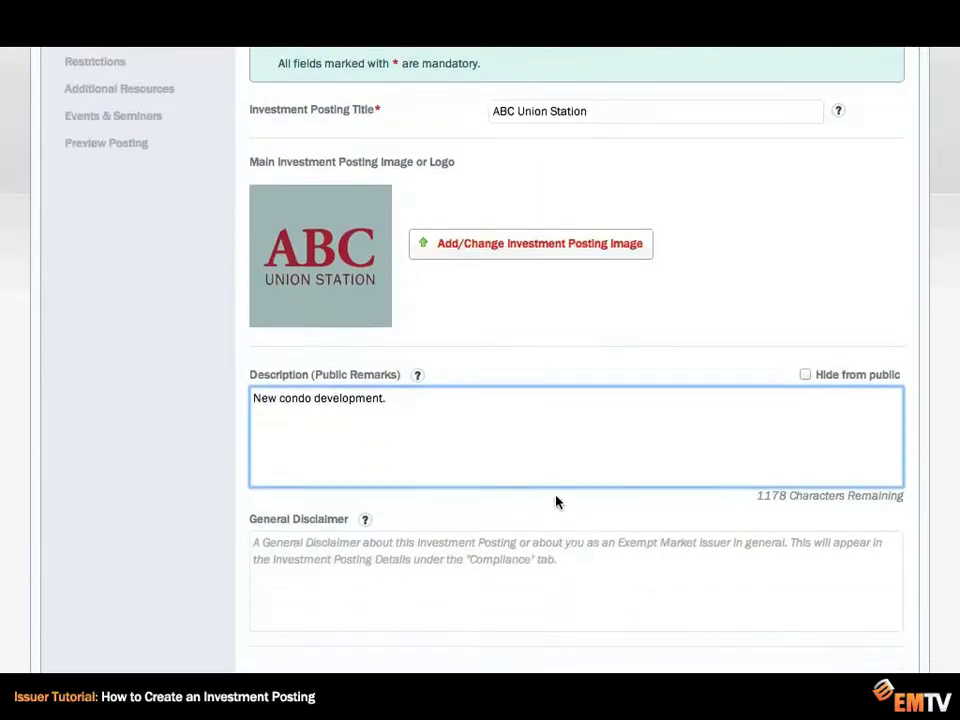
scroll(558, 501, down, 1)
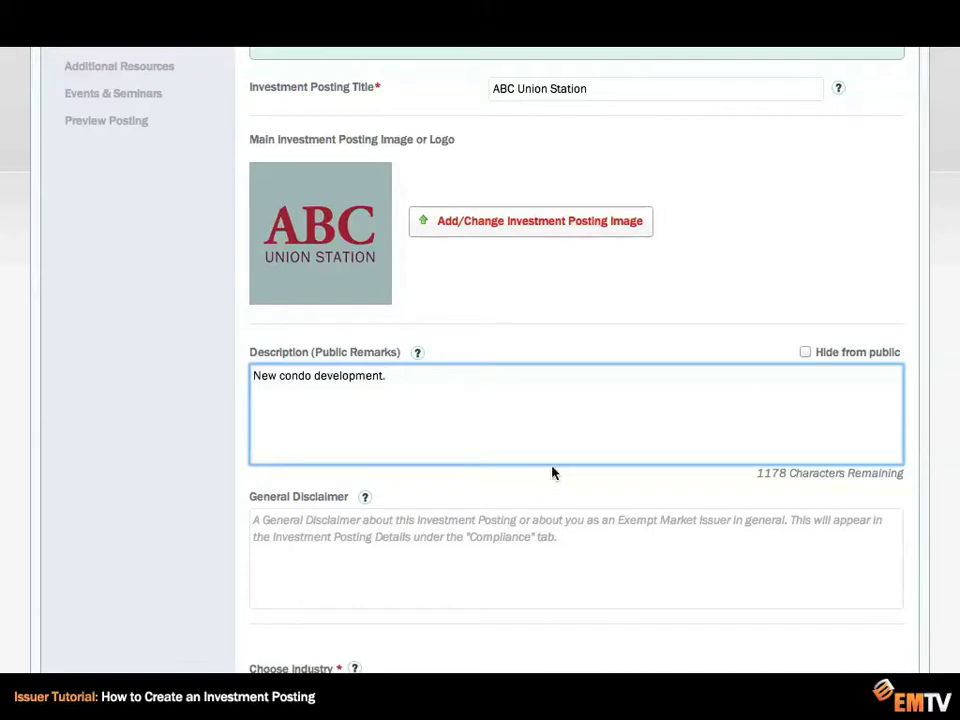
text(It's big stuff.)
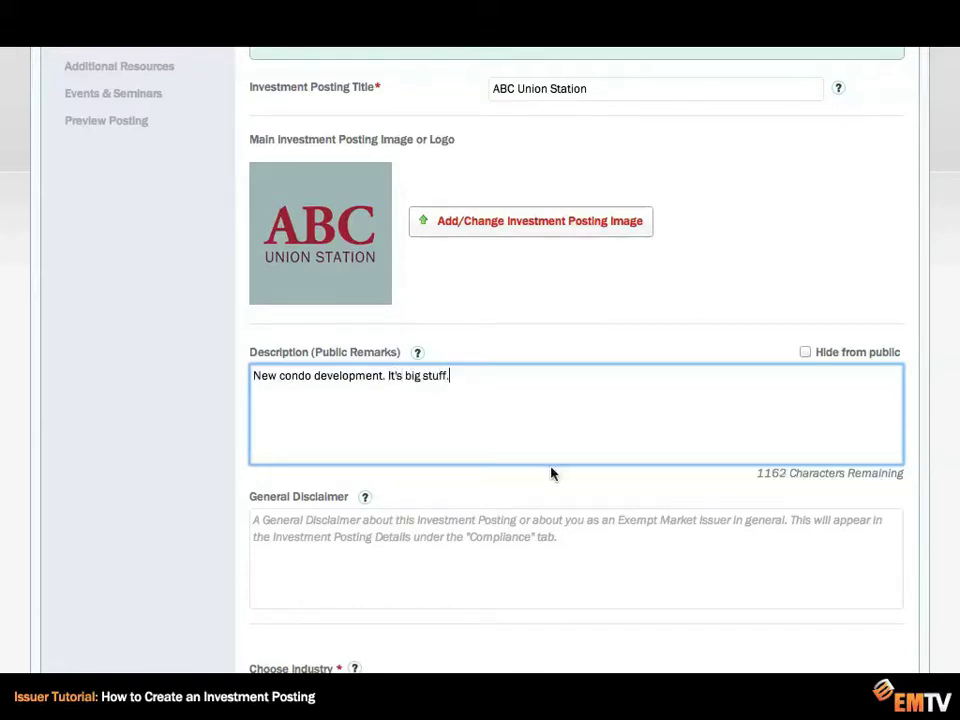
Enter "Our company disclaimer." as the posting's general disclaimer.
click(440, 534)
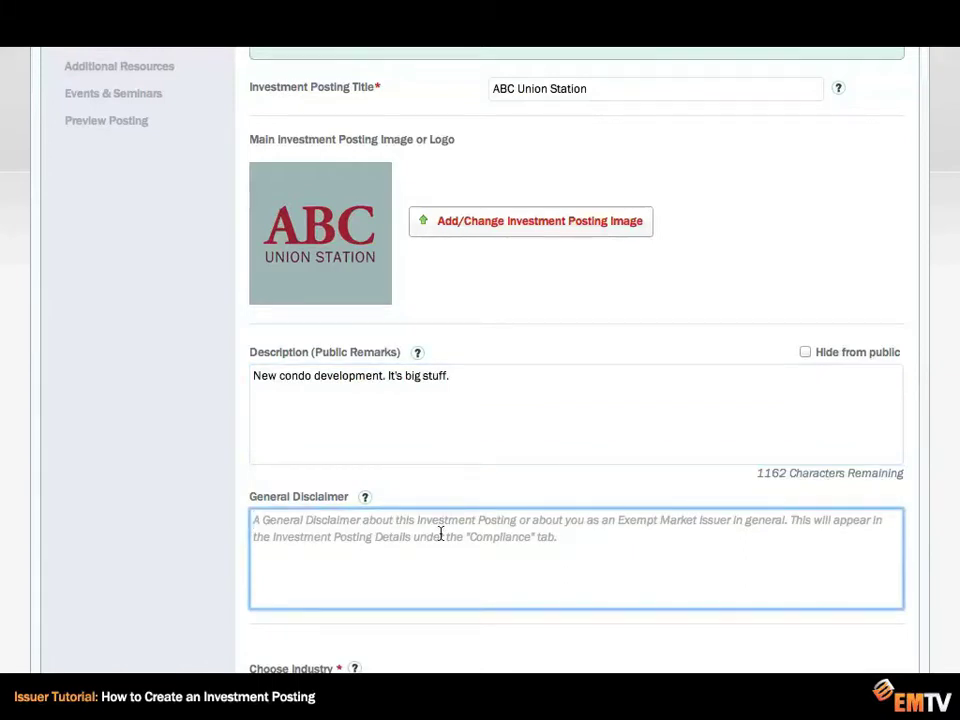
text(Our company disc)
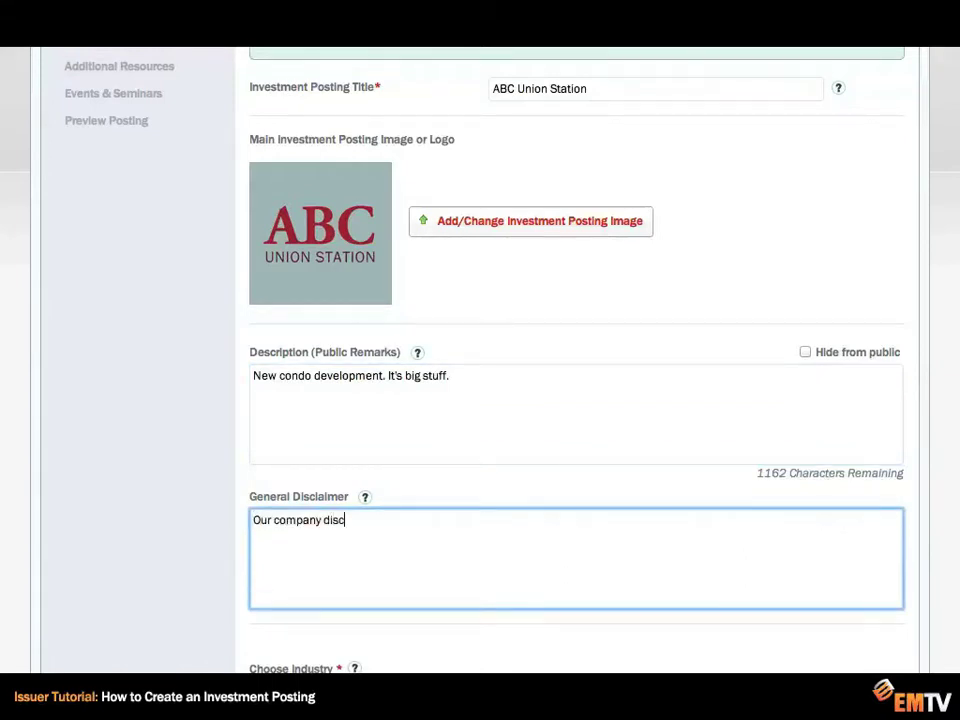
text(laimer.)
Choose Real Estate as the industry with the Residential Constructions subcategory.
scroll(448, 529, down, 5)
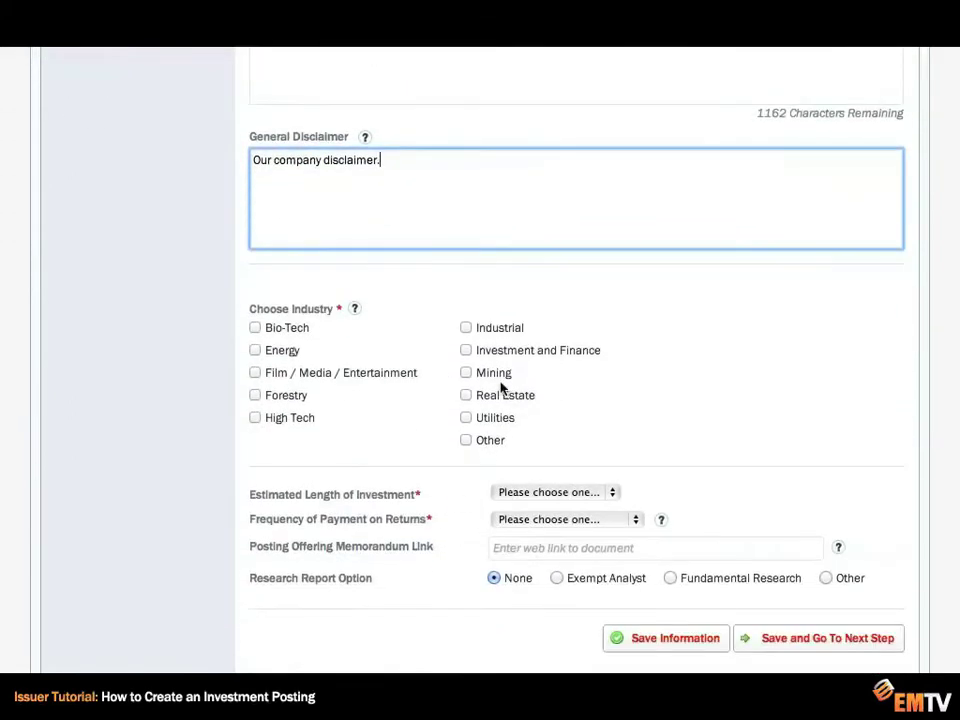
click(466, 396)
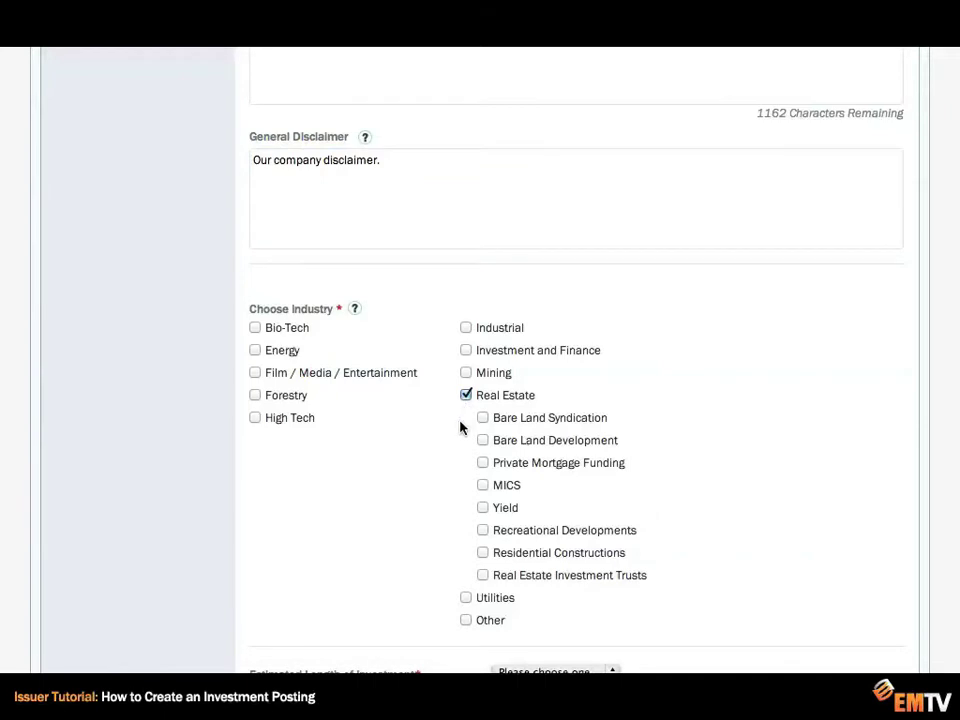
scroll(460, 428, down, 1)
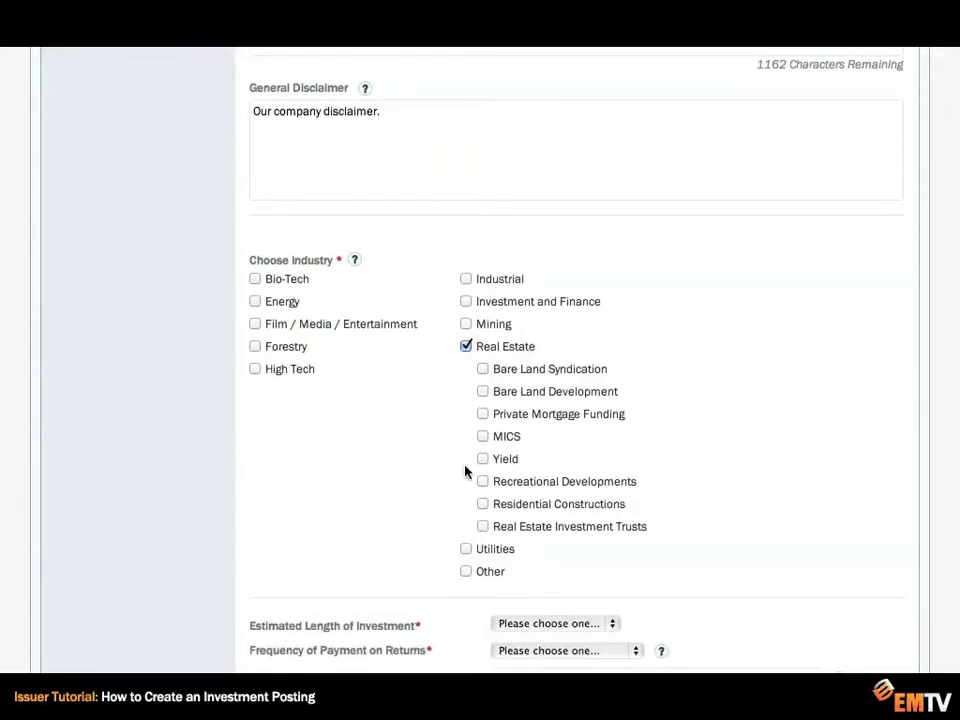
click(482, 505)
scroll(420, 417, down, 1)
scroll(420, 417, down, 2)
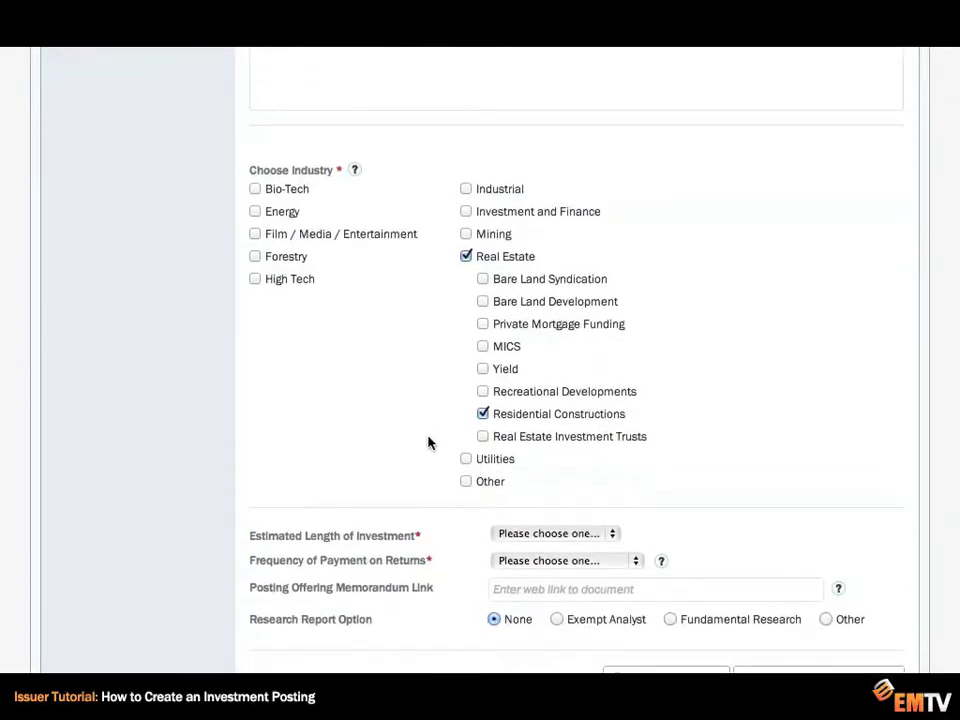
Try Other as the industry and switch back to Real Estate with Residential Constructions.
click(466, 484)
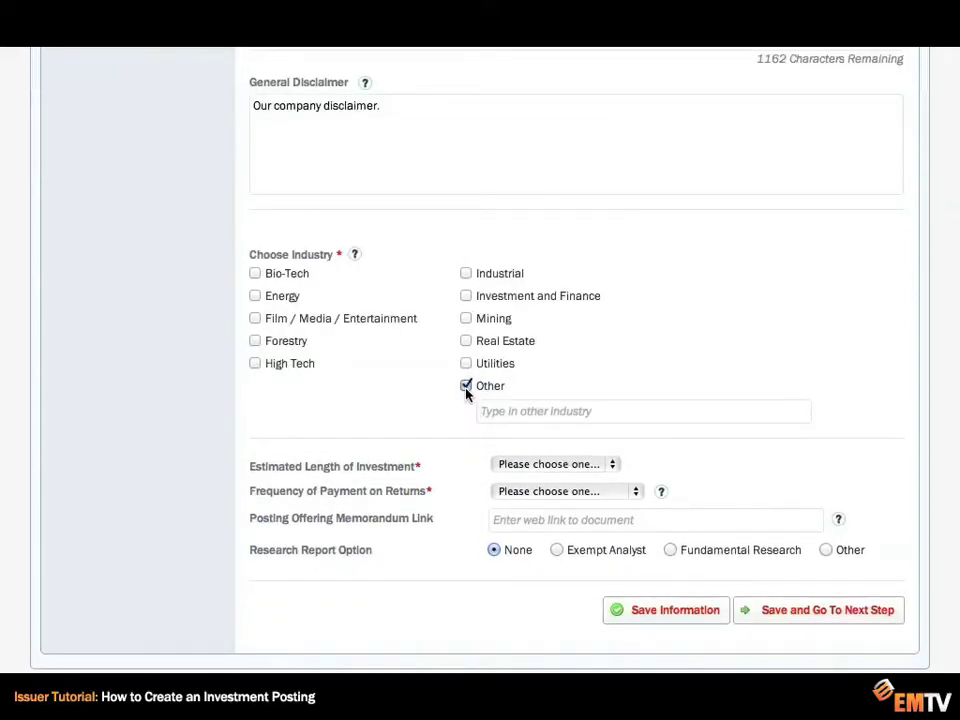
click(466, 341)
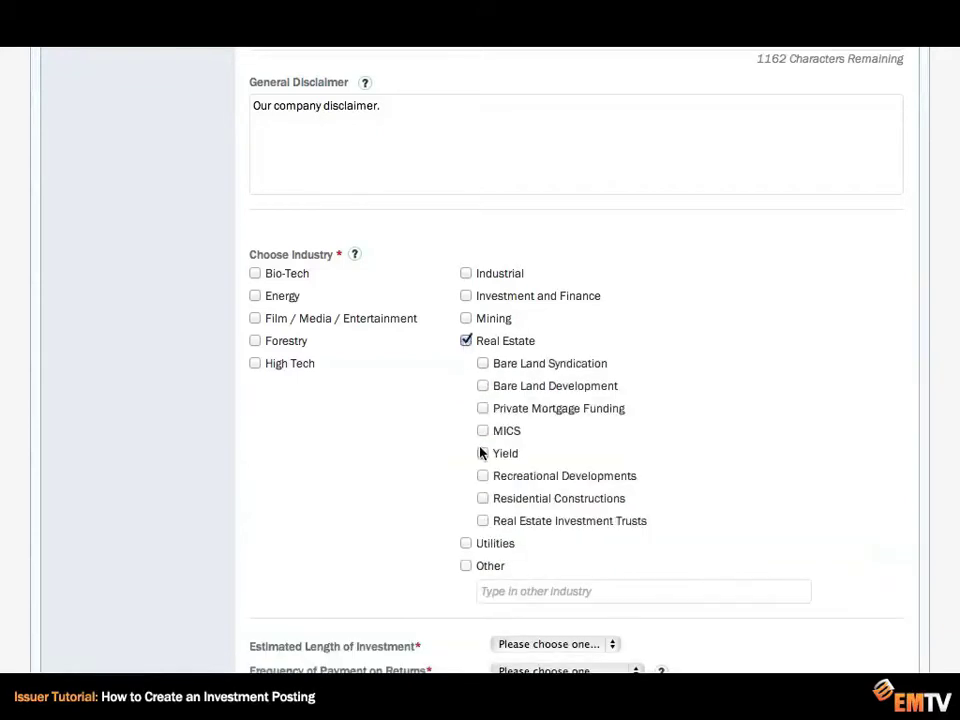
click(482, 498)
Set the estimated length of investment to 7-9 Years and the frequency of payment on returns to Monthly.
scroll(315, 407, down, 2)
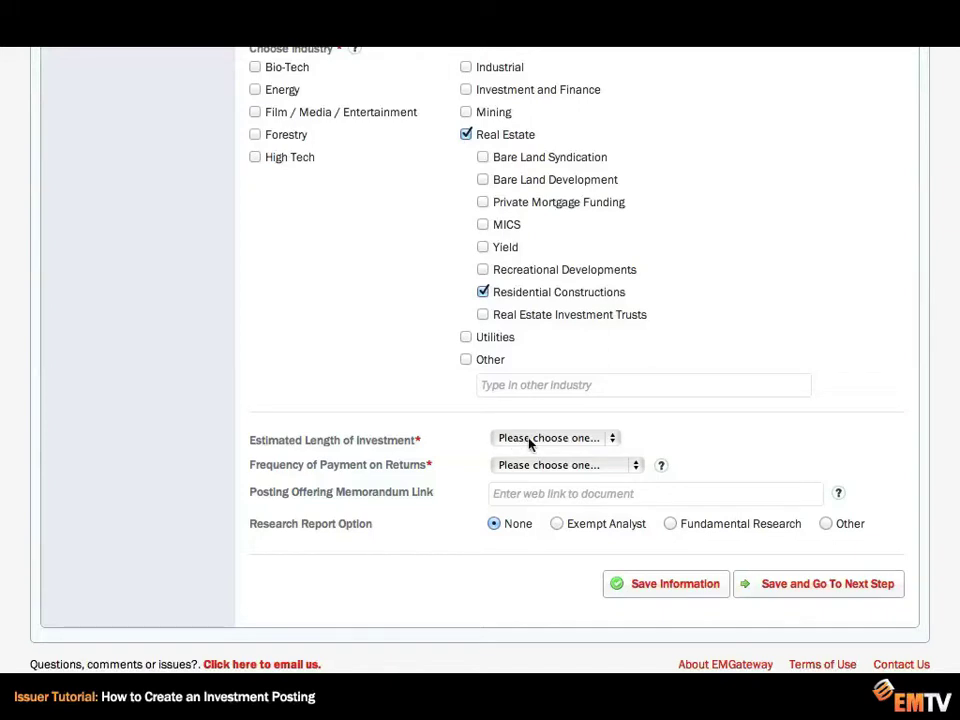
click(589, 441)
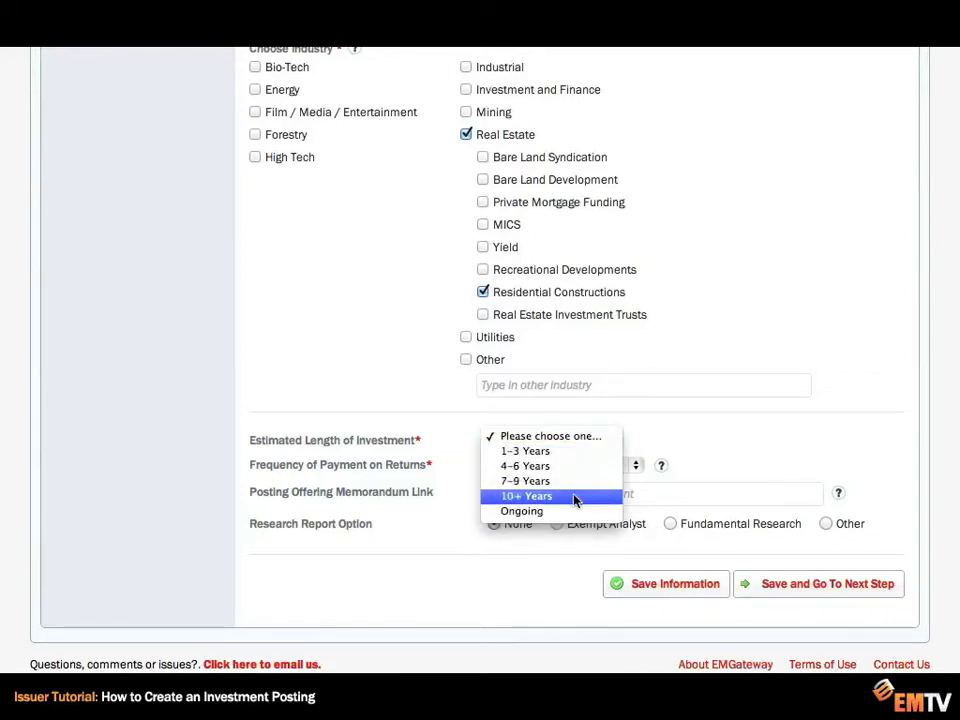
click(571, 483)
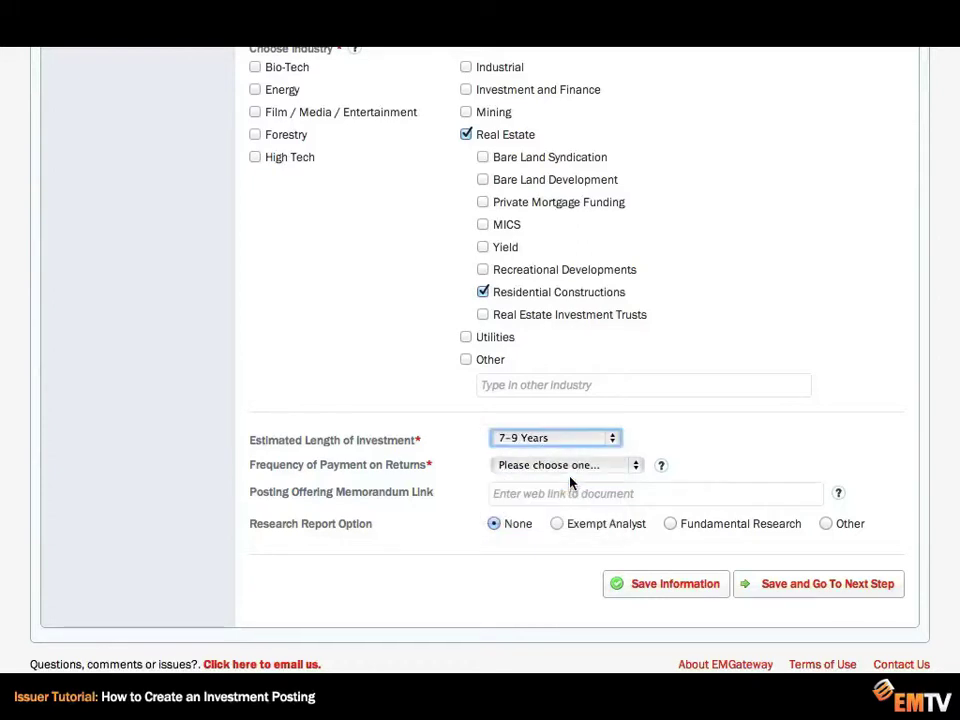
click(570, 474)
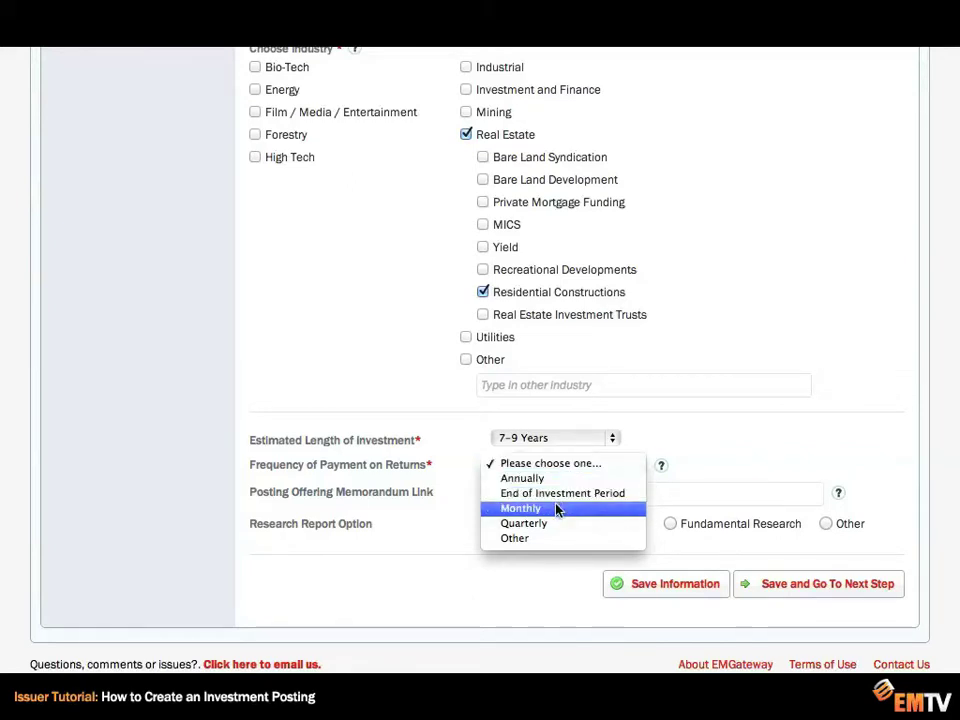
click(556, 509)
click(551, 496)
text(www)
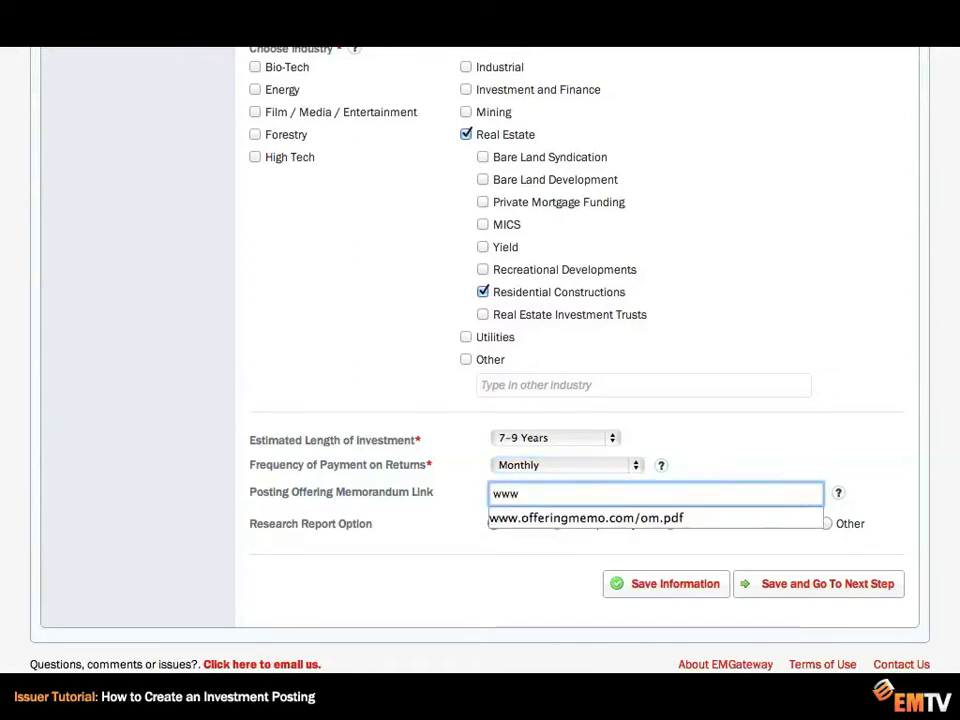
key(Tab)
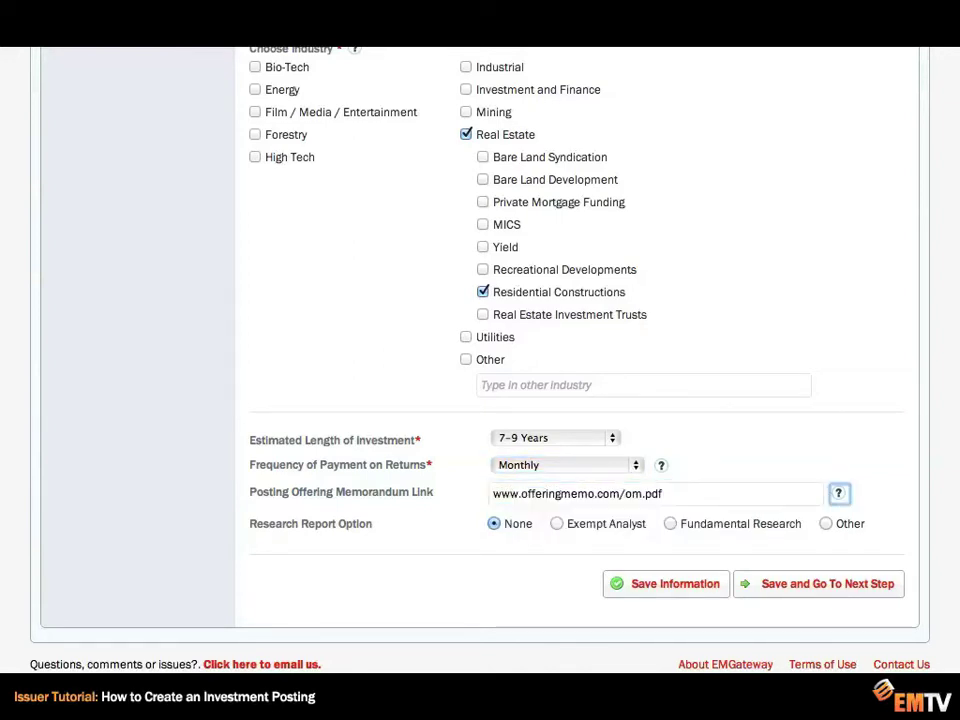
click(673, 491)
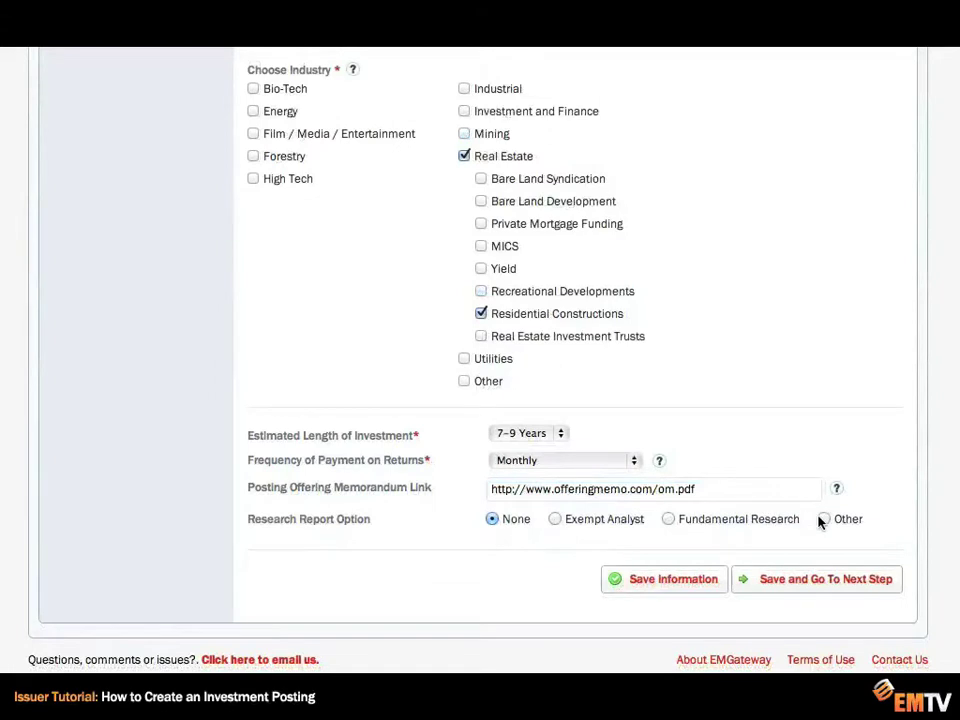
click(821, 520)
click(576, 550)
text(Third party)
click(560, 598)
text(www)
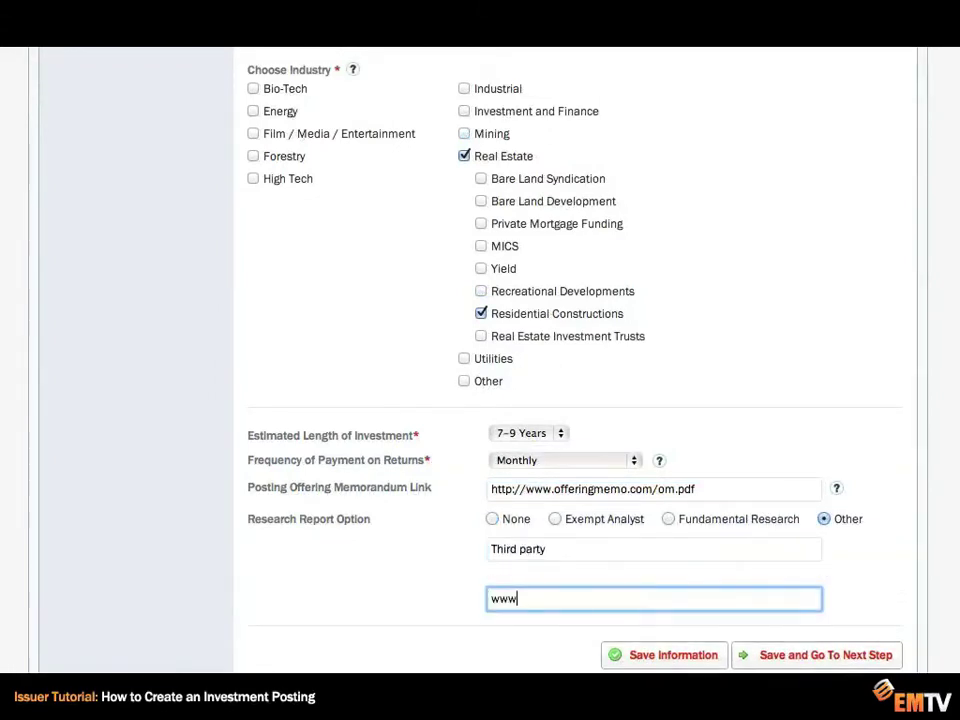
text(.thirdpartyresearch.com)
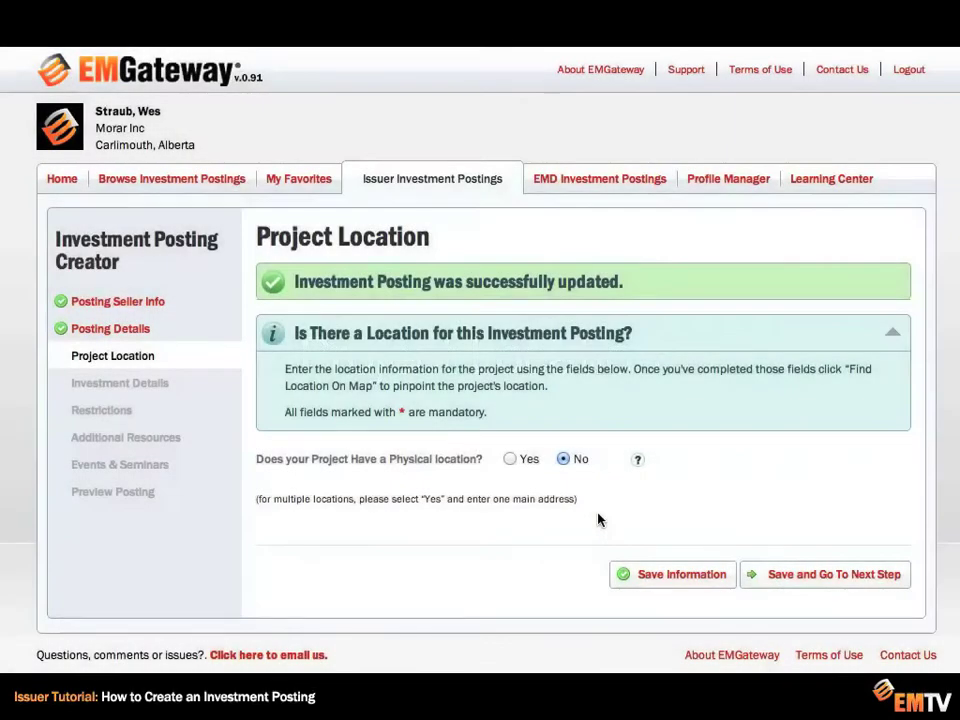
Mark the project as having a physical location.
click(564, 459)
click(510, 459)
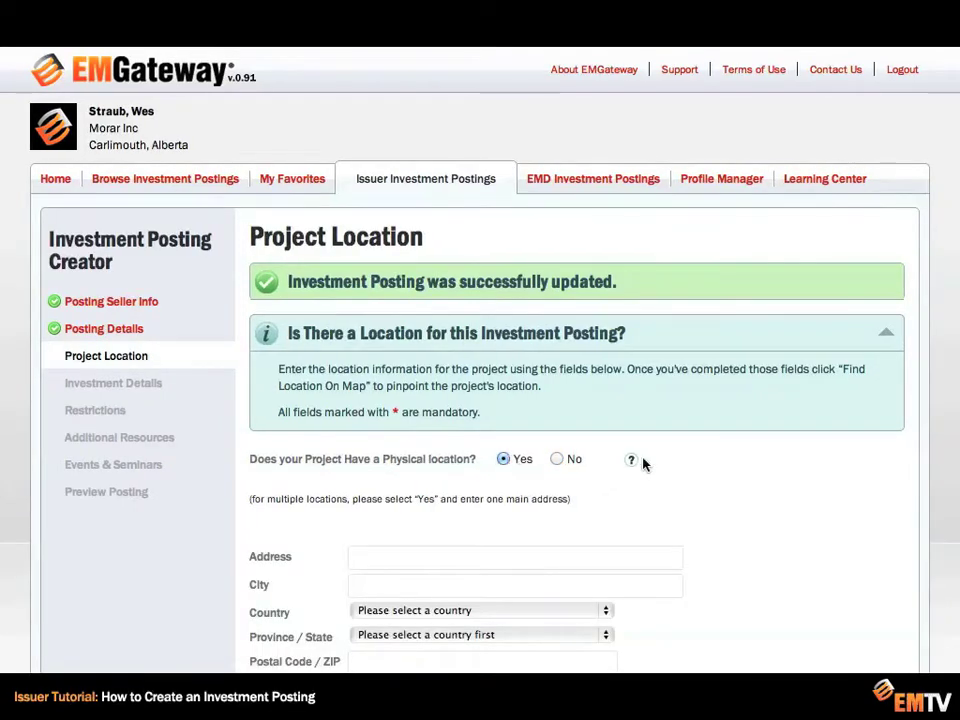
scroll(742, 472, down, 3)
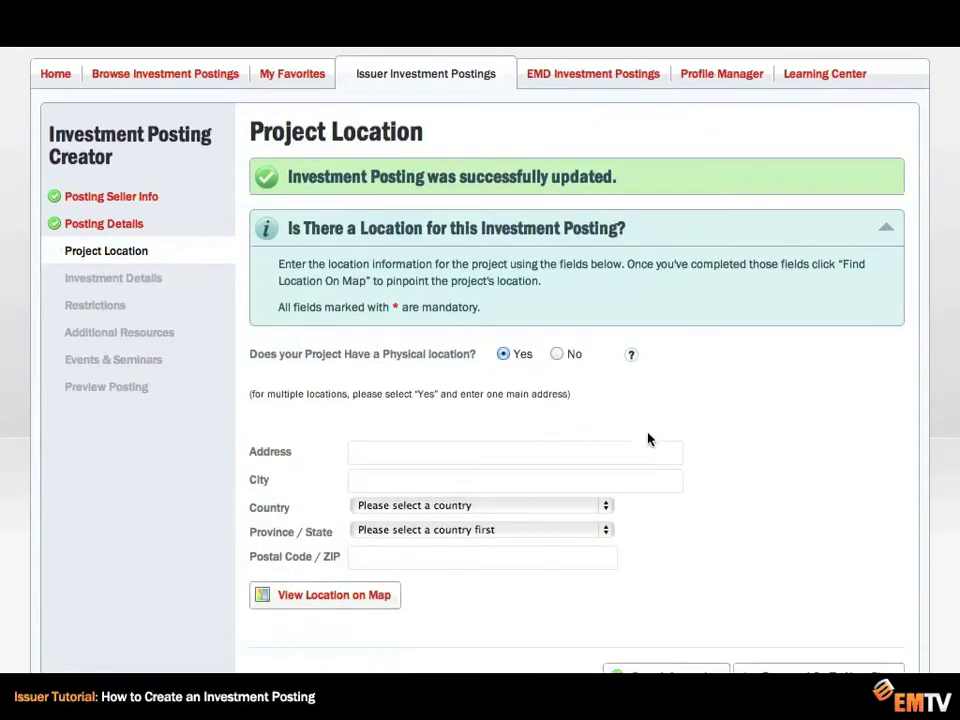
scroll(647, 438, down, 1)
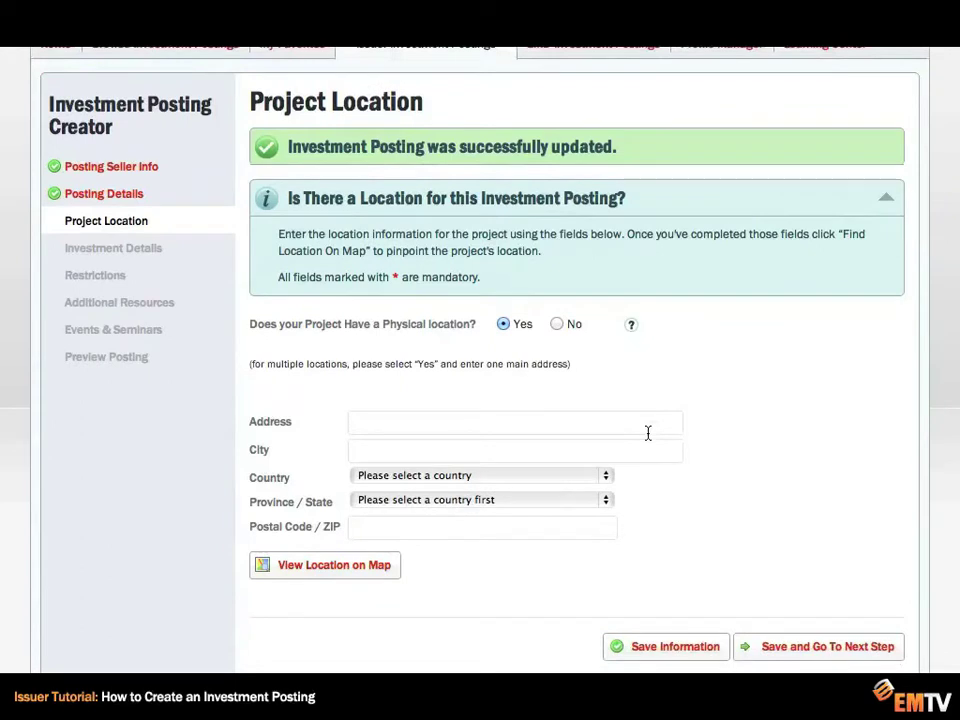
scroll(648, 433, down, 1)
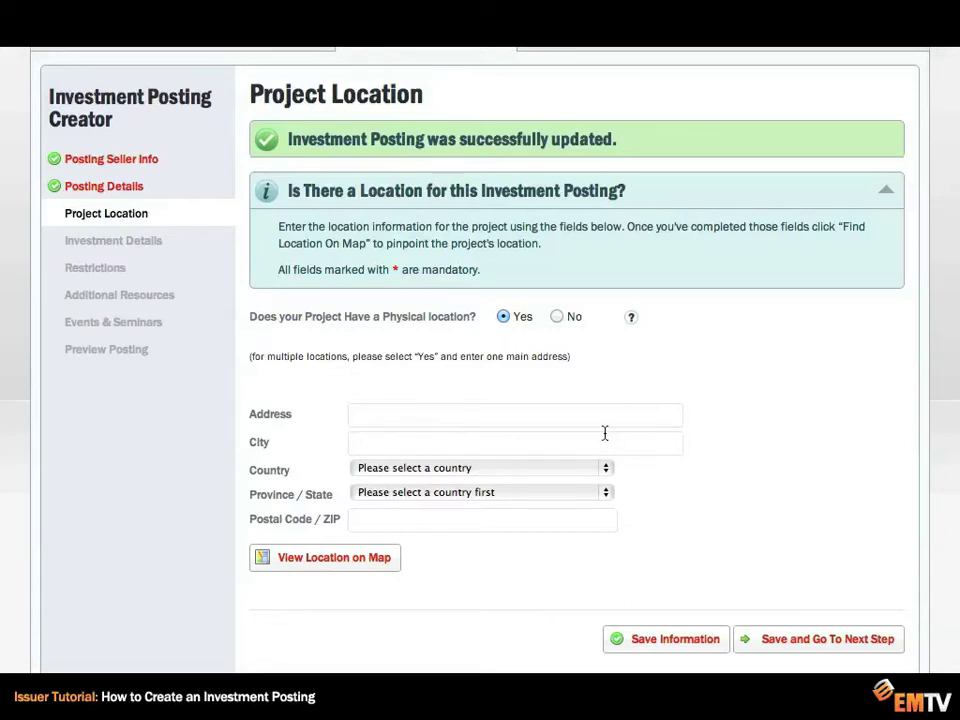
Fill in the project's street address, city and postal code using the saved address suggestion.
click(380, 415)
text(2)
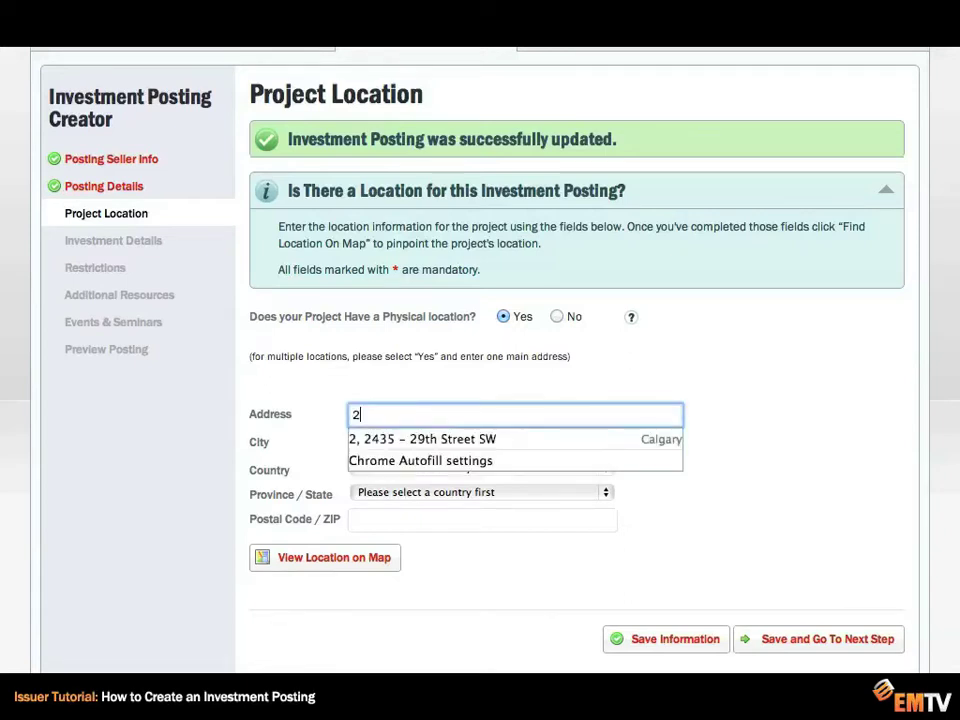
click(394, 440)
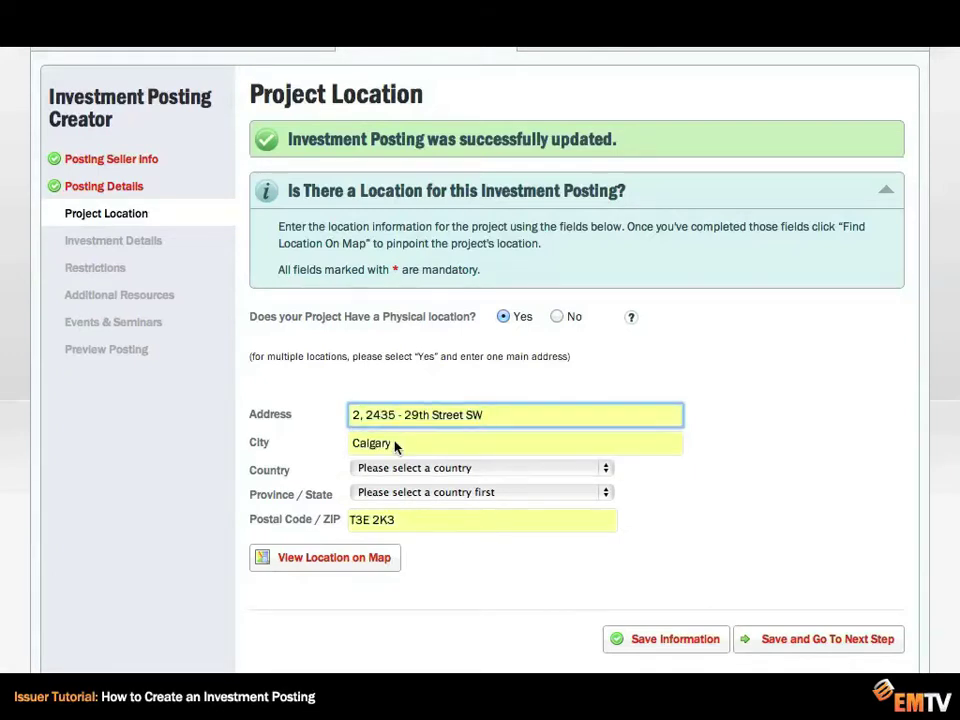
Set the project location's country to Canada and its province to Alberta.
click(410, 447)
click(424, 467)
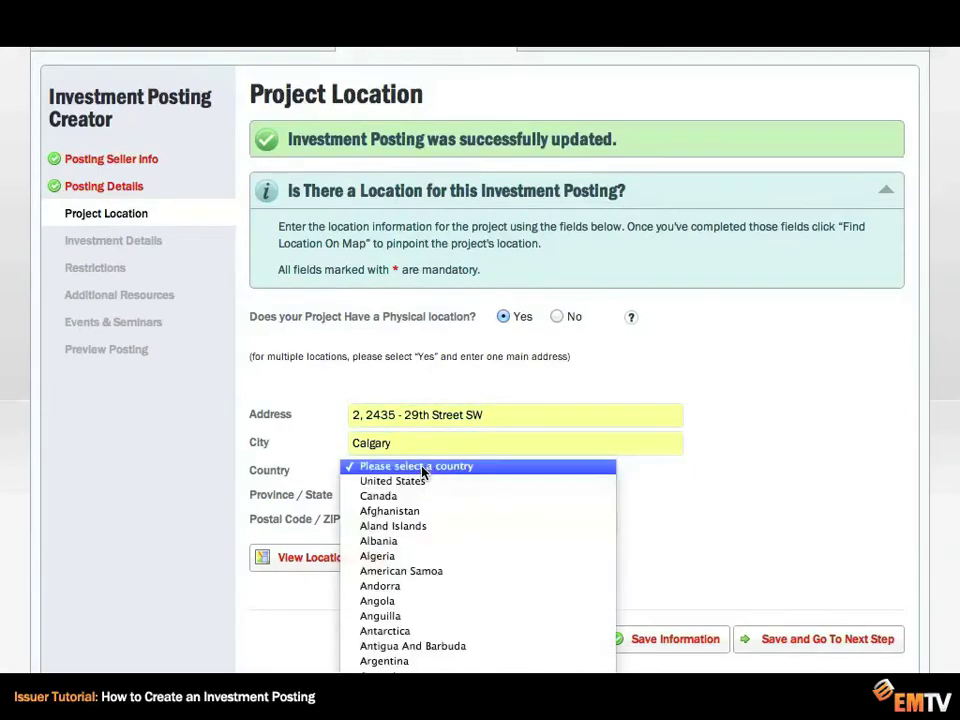
click(378, 495)
click(413, 497)
click(411, 506)
Save the project's map location with the marker nudged slightly west, and continue to the investment details.
click(387, 561)
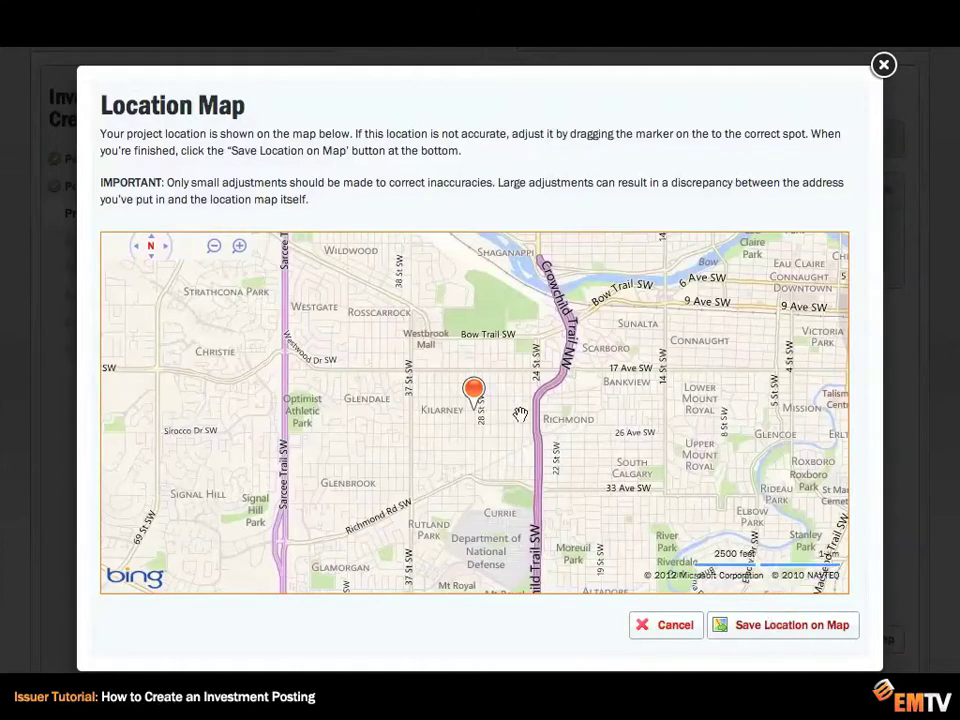
drag(477, 392, 471, 391)
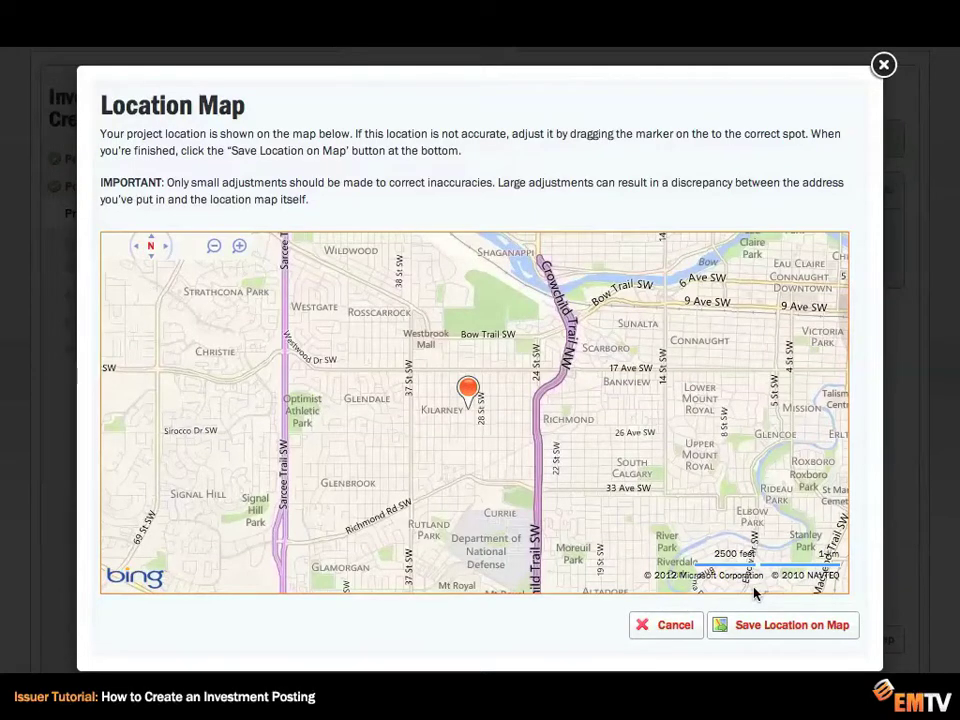
click(767, 623)
click(492, 250)
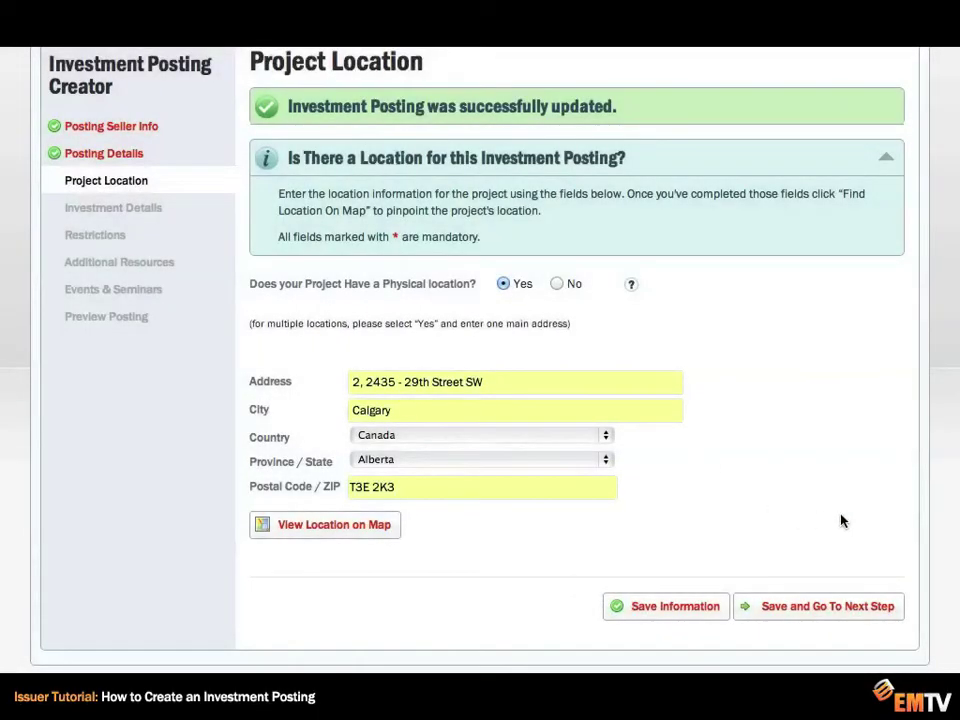
click(836, 605)
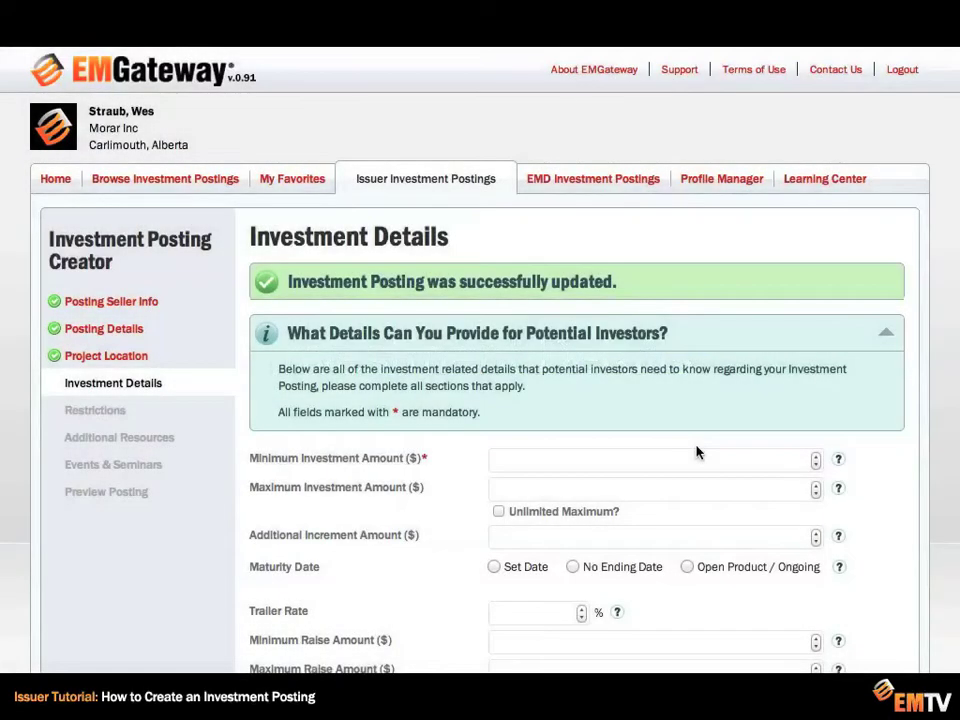
Set the minimum investment amount to $5000 and mark the maximum investment as unlimited.
click(527, 460)
text(5000)
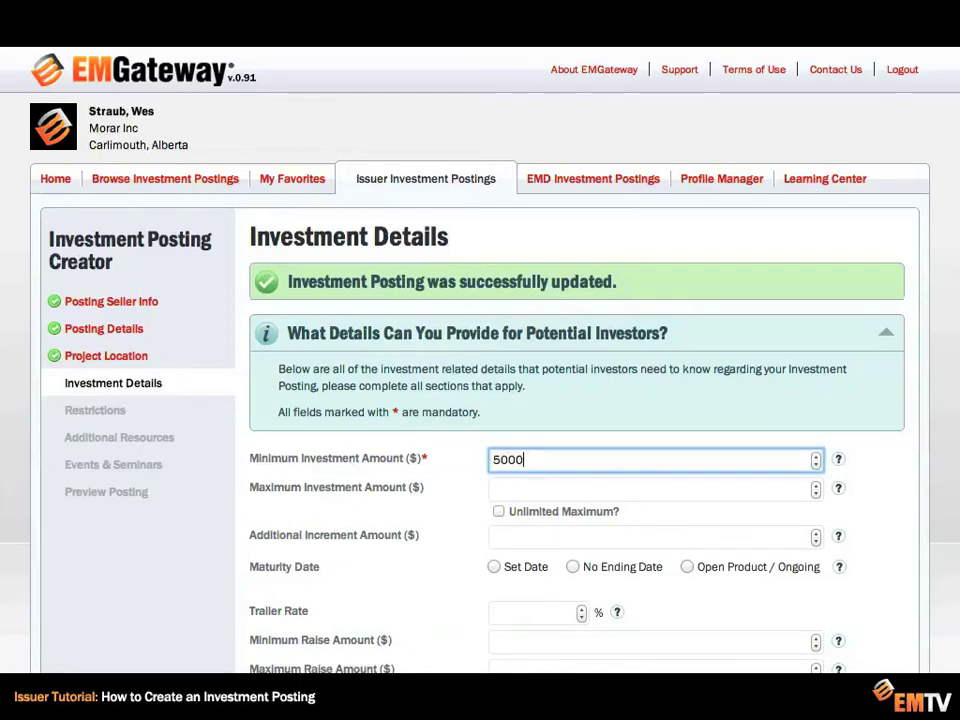
key(Tab)
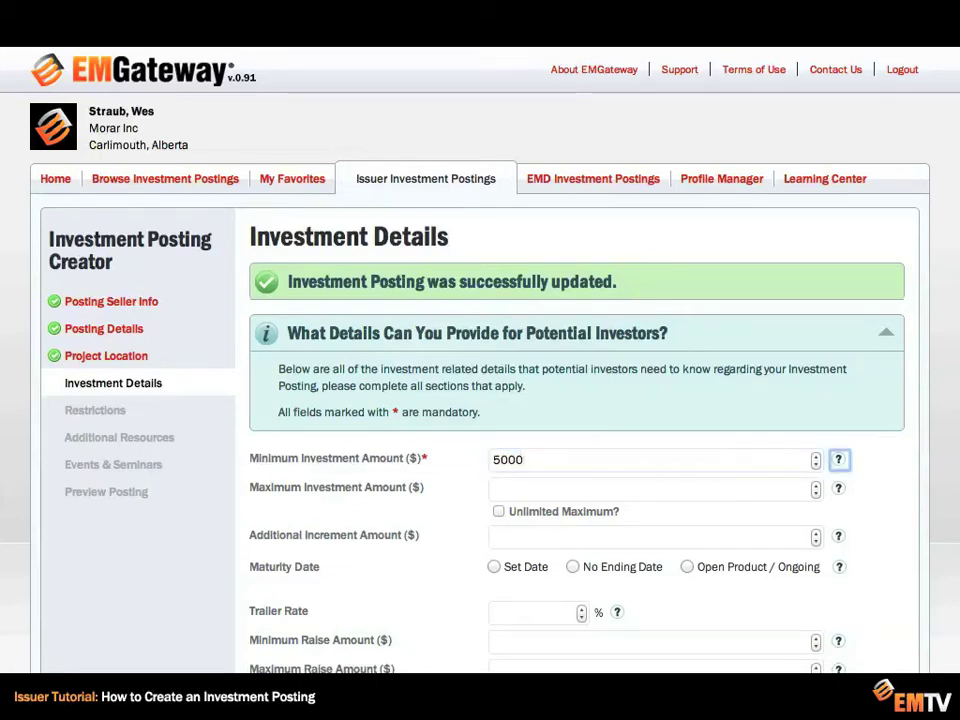
key(Tab)
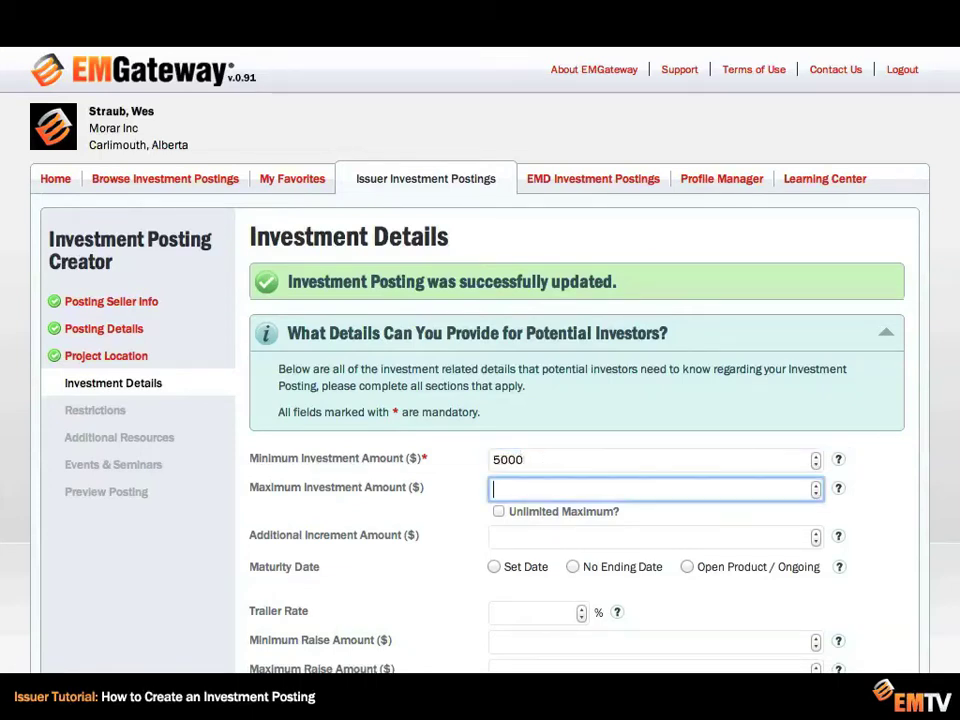
click(498, 512)
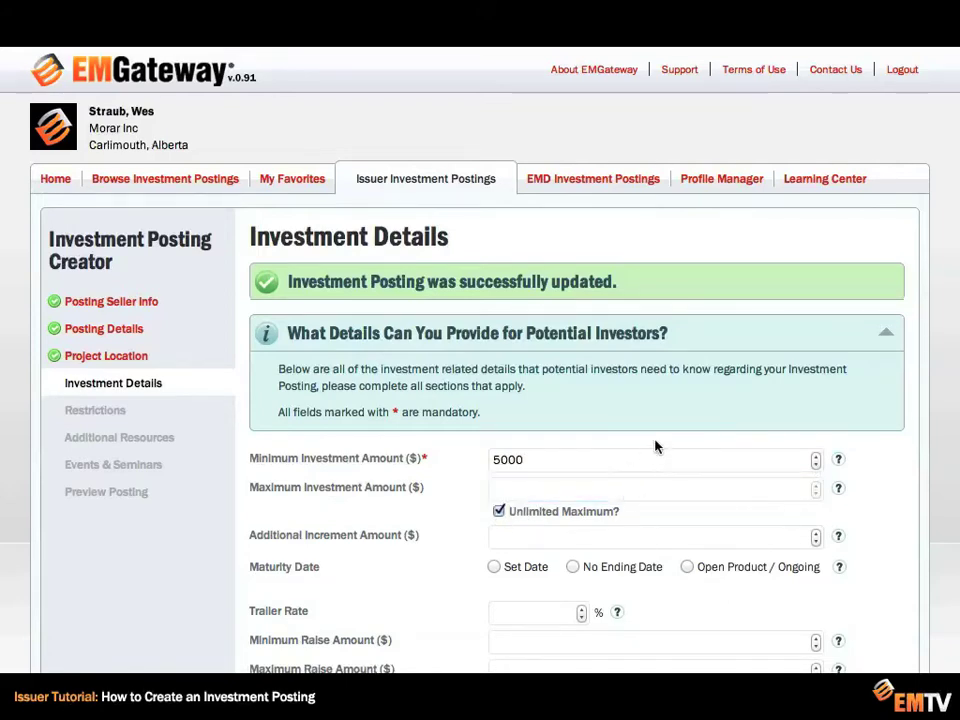
Set the additional increment amount for the investment to $1000.
scroll(655, 446, down, 3)
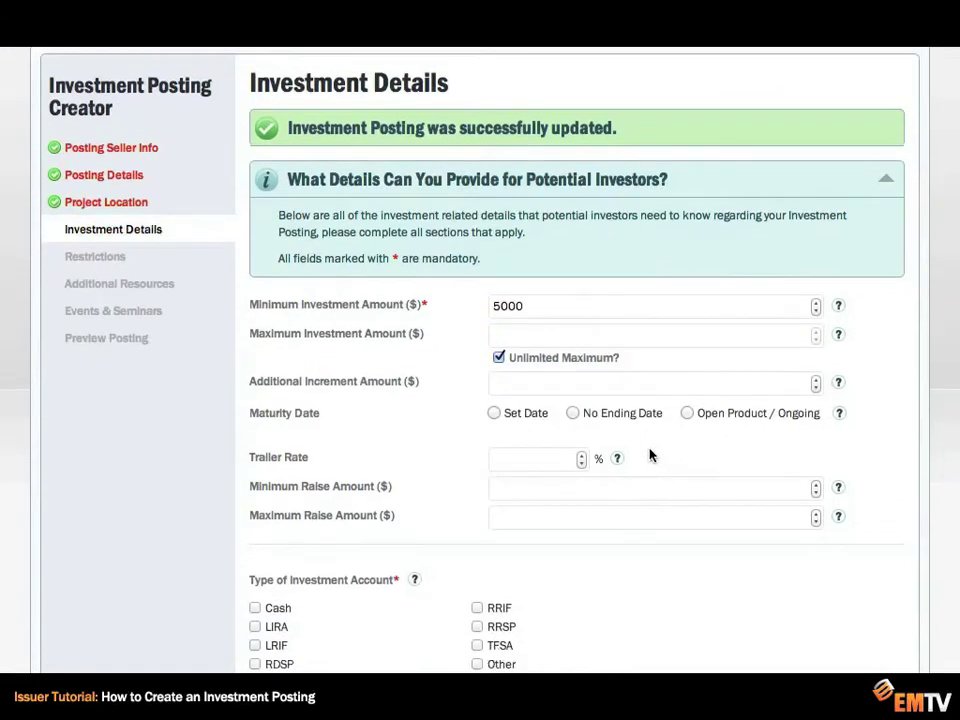
click(557, 385)
text(1000)
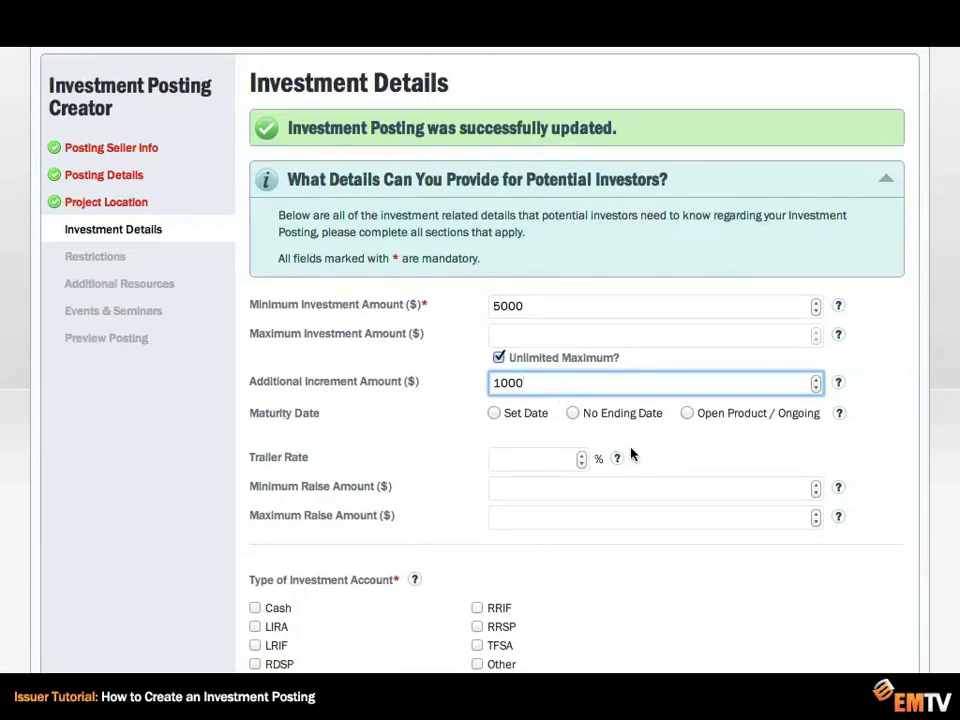
Give the investment a set maturity date of 2014-05-01 and a trailer rate of 3%.
click(494, 414)
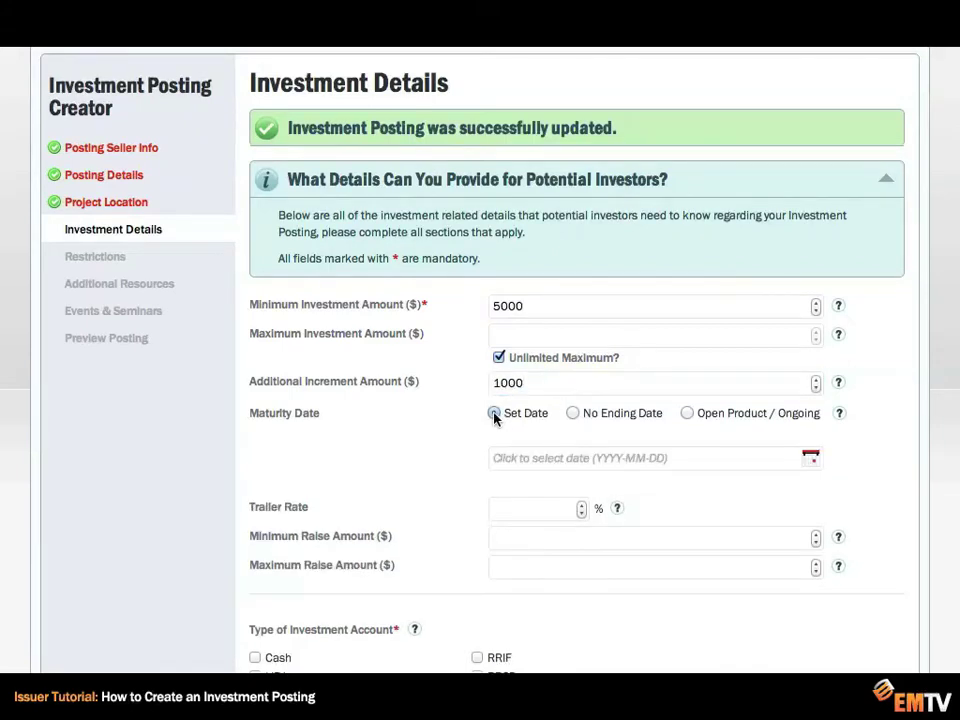
click(585, 456)
click(620, 486)
click(609, 514)
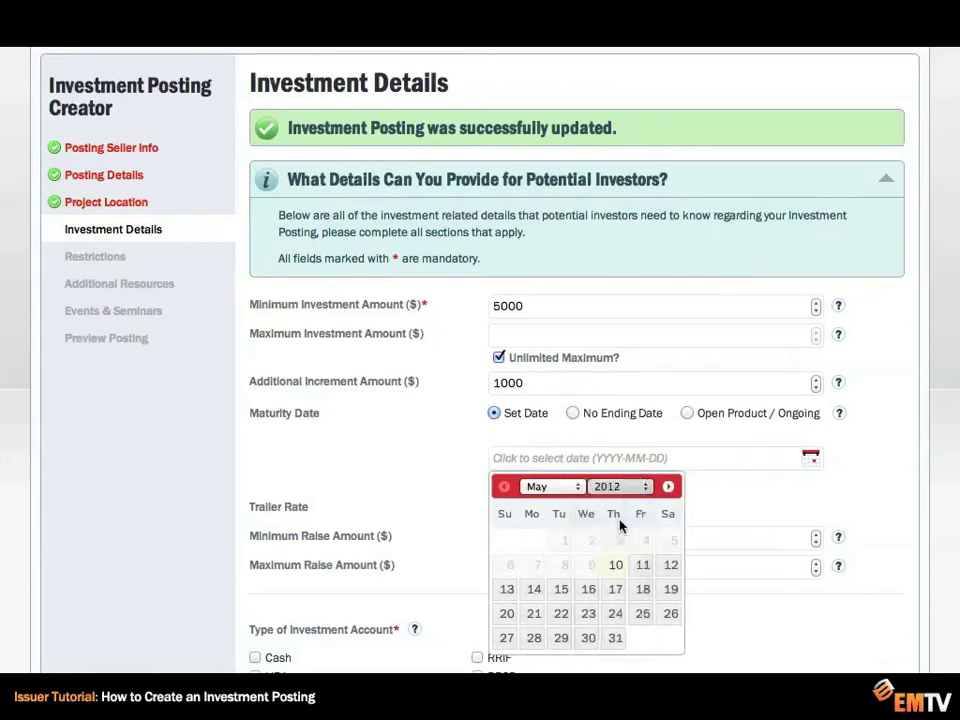
click(618, 541)
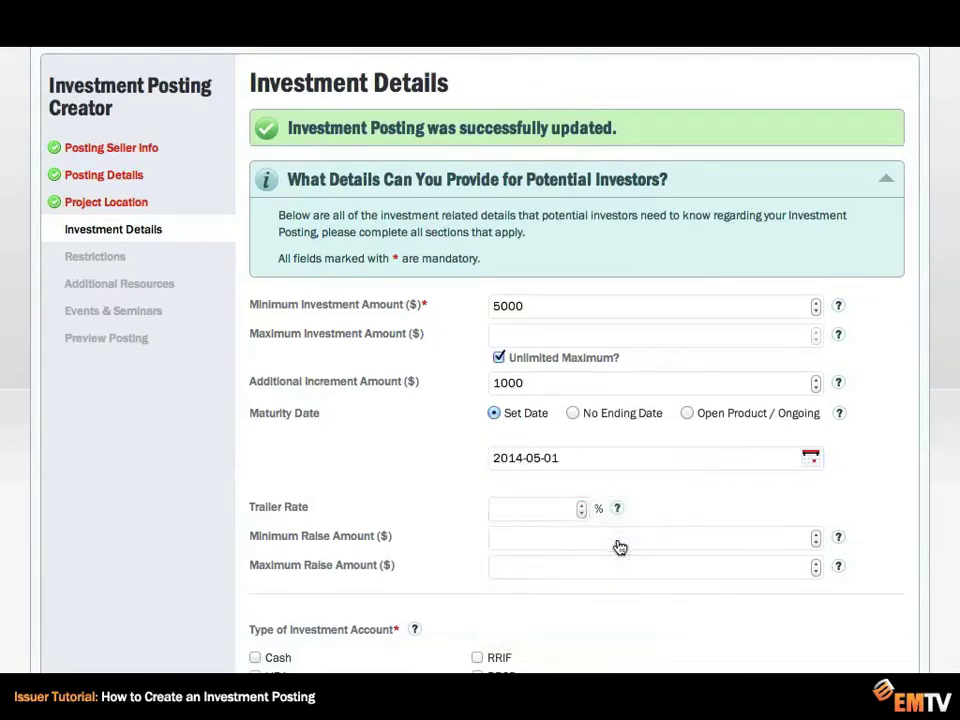
click(532, 511)
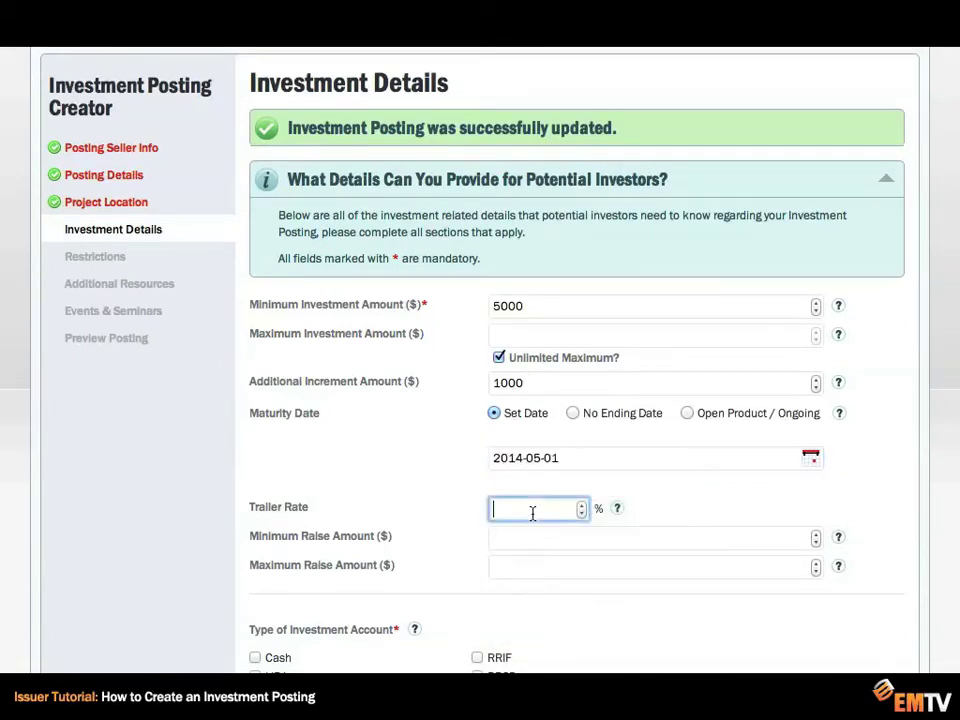
text(3)
Set the minimum raise amount to $150000 and the maximum raise amount to $2000000.
scroll(634, 493, down, 2)
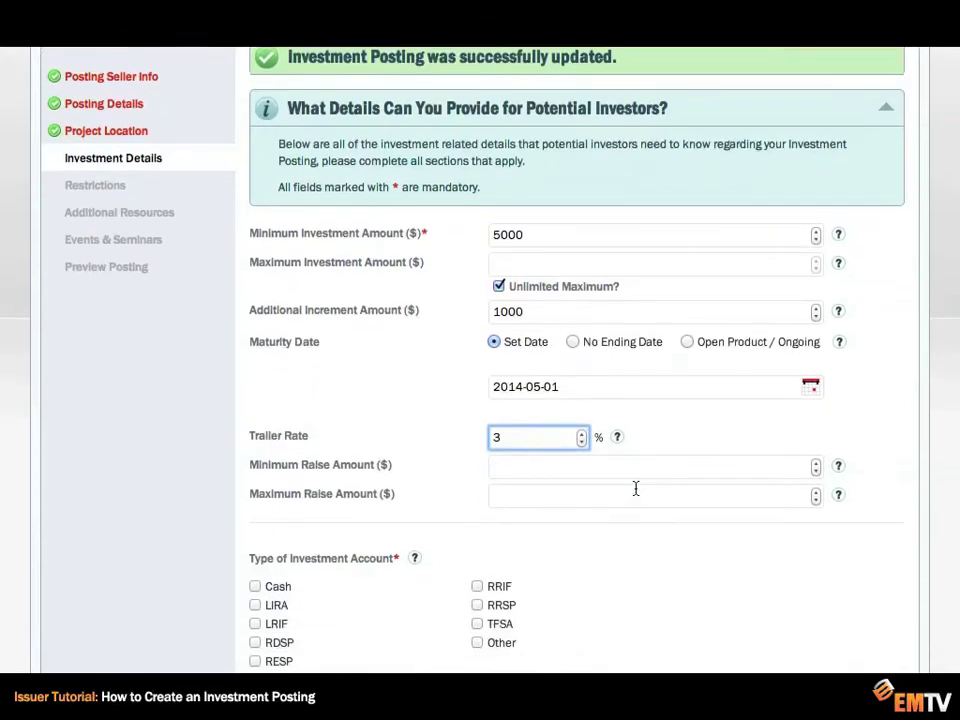
click(536, 468)
text(1500)
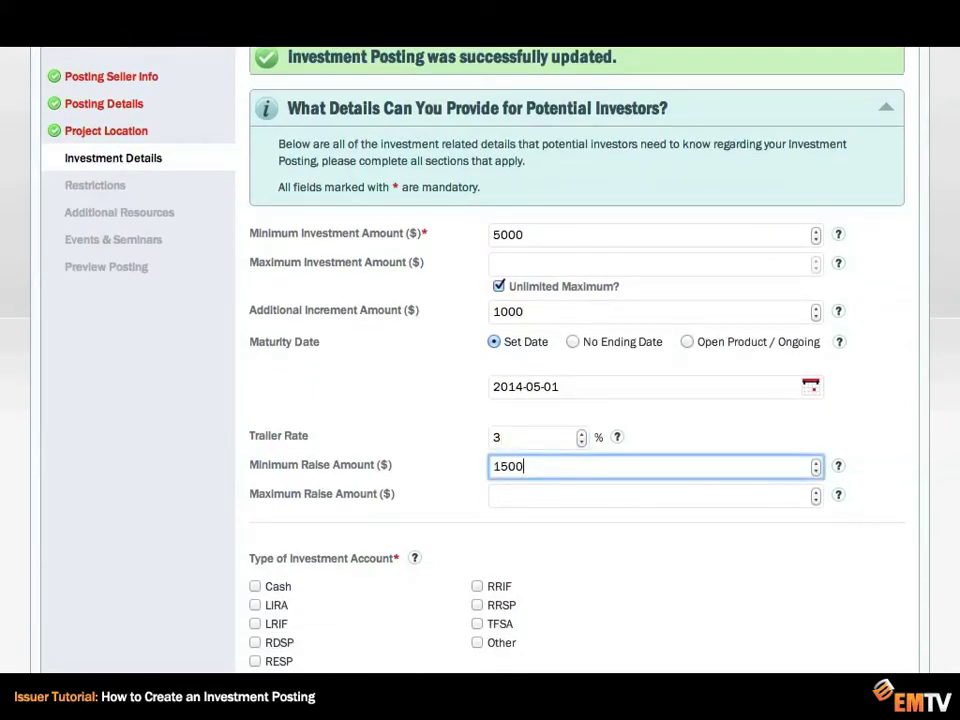
key(Tab)
key(Tab)
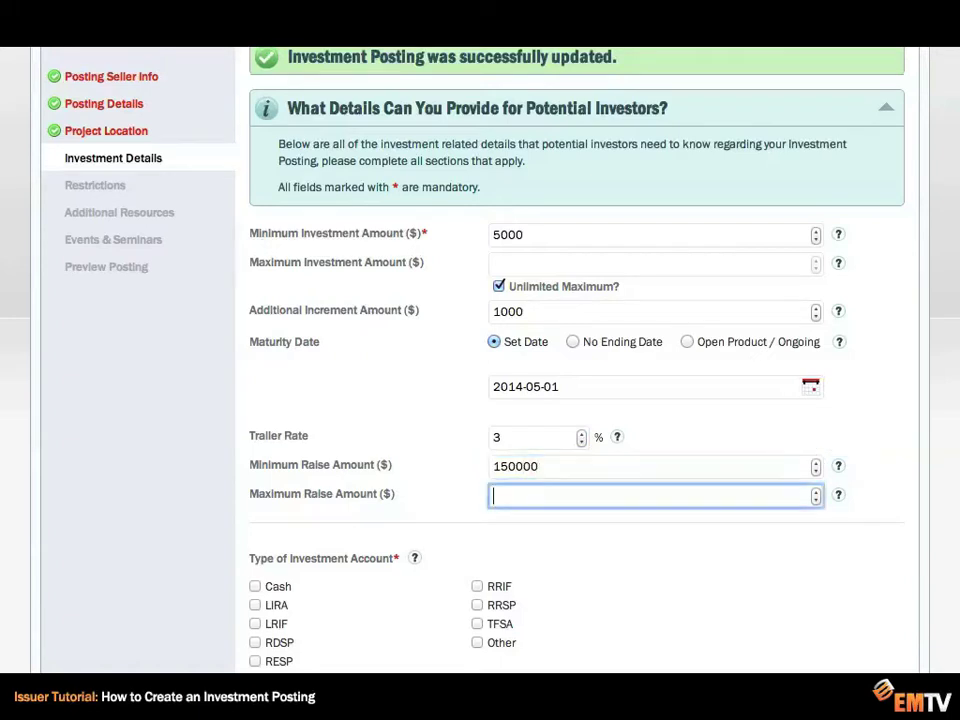
text(2000000)
Choose Cash, LIRA, RRSP and TFSA as the accepted types of investment account.
scroll(364, 386, down, 7)
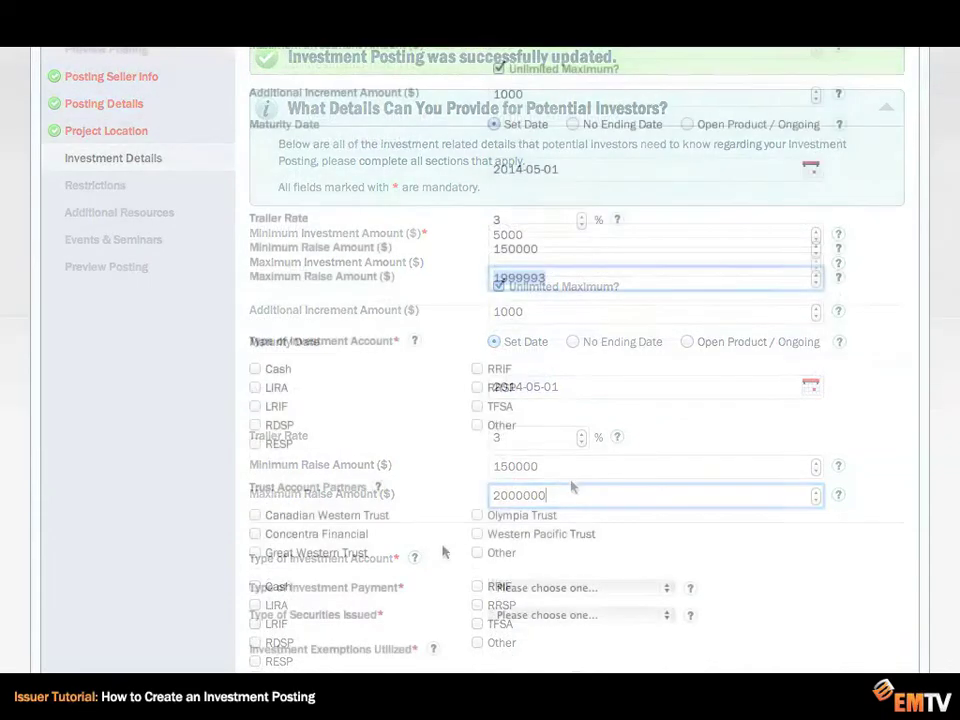
click(297, 381)
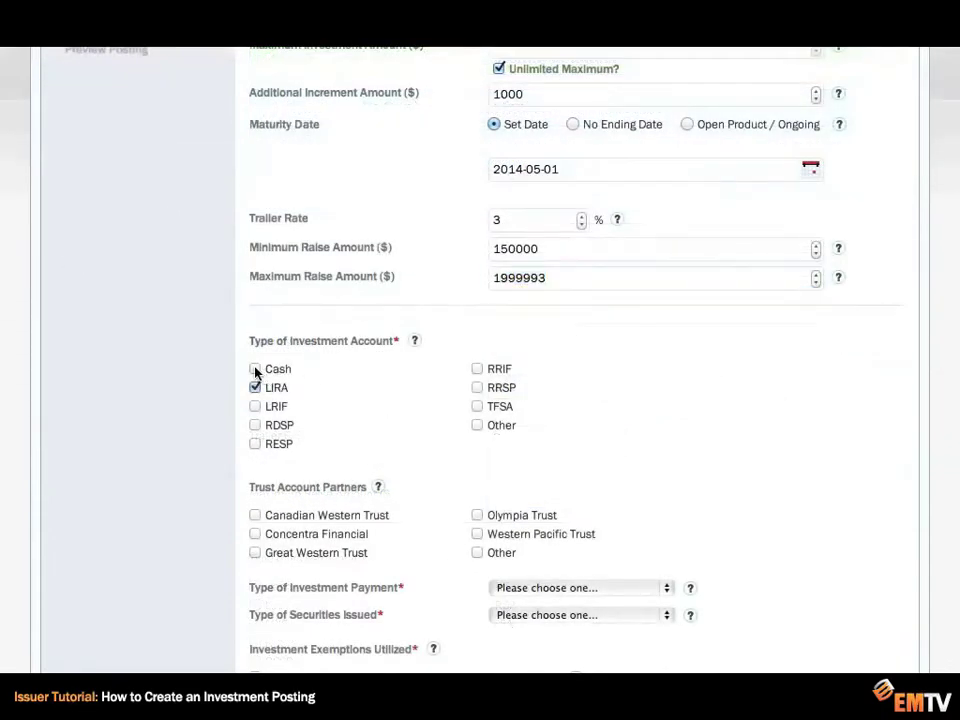
click(477, 387)
click(477, 406)
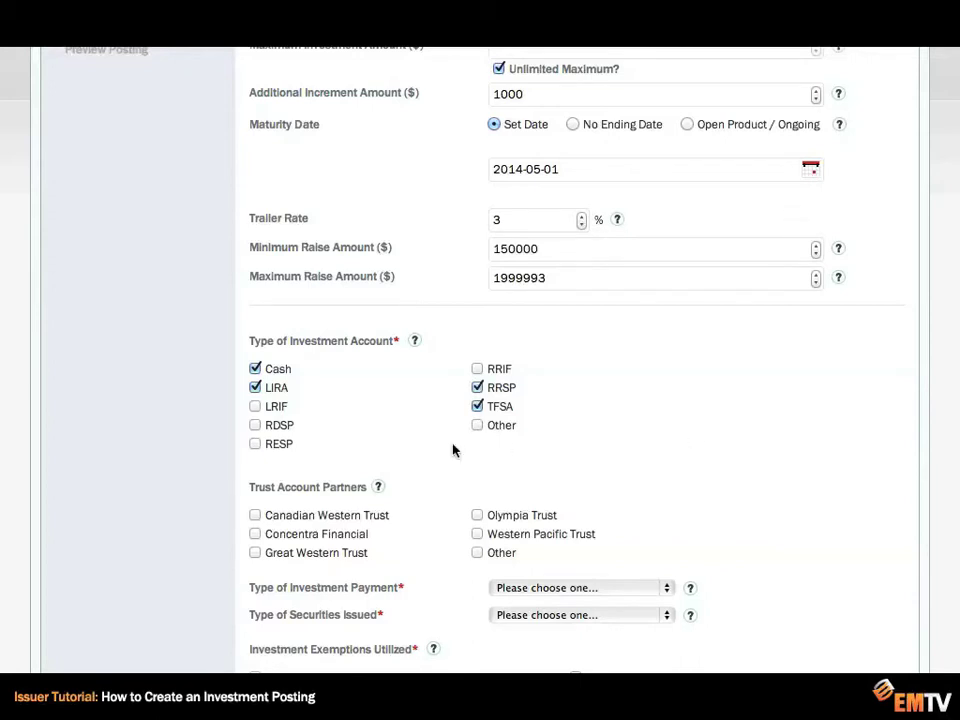
Choose Concentra Financial, Western Pacific Trust and Olympia Trust as the trust account partners.
scroll(452, 450, down, 3)
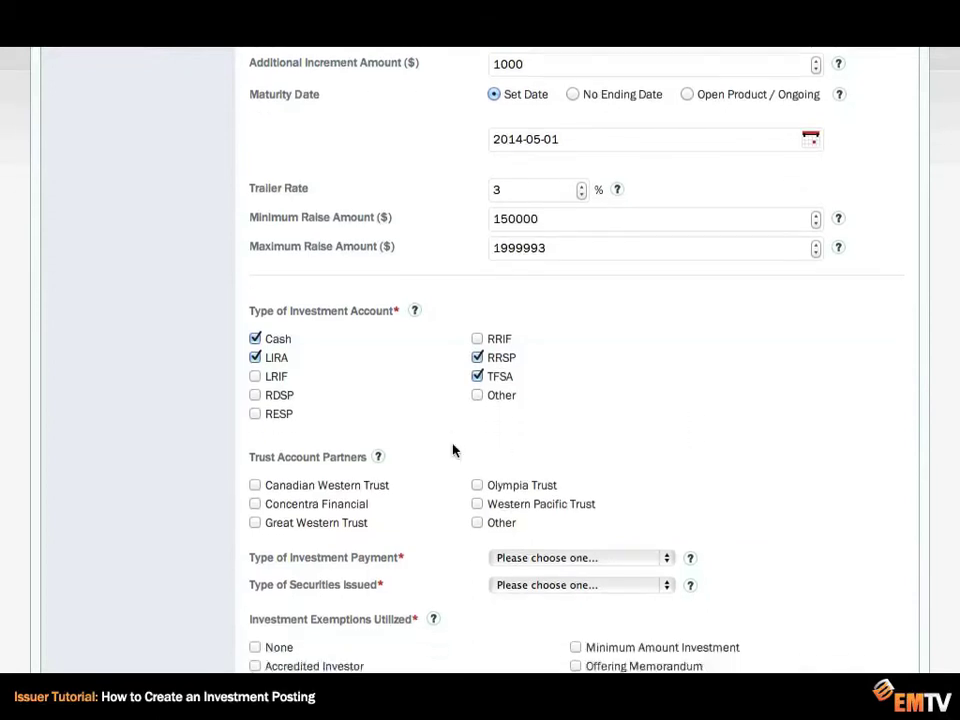
click(255, 415)
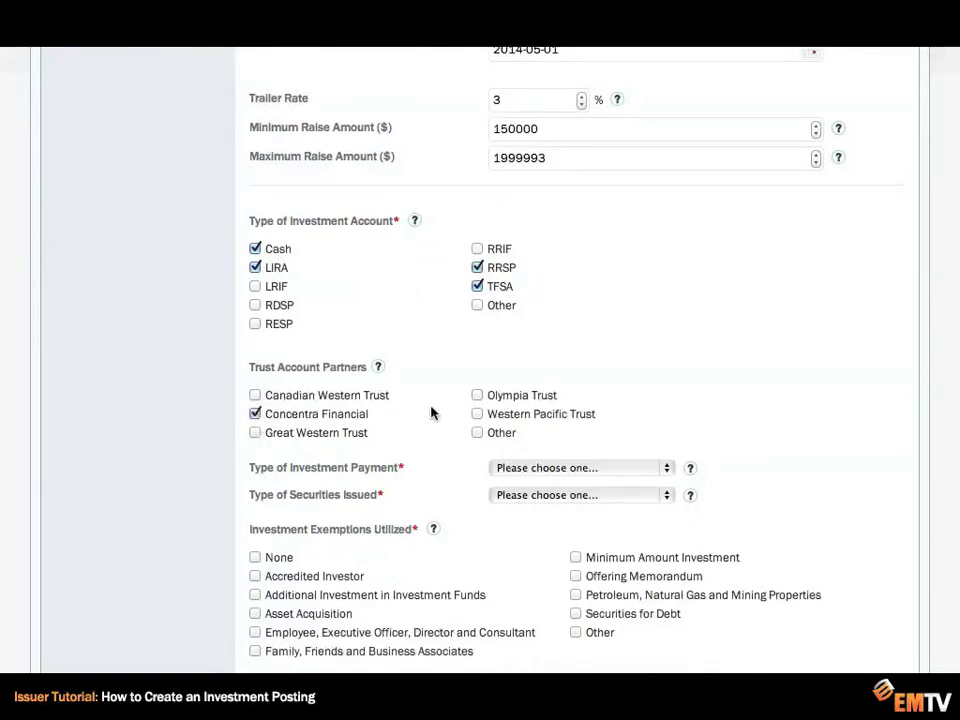
click(477, 414)
click(477, 395)
Set the type of investment payment to Dividend and the type of securities issued to Secured Notes.
scroll(455, 346, down, 3)
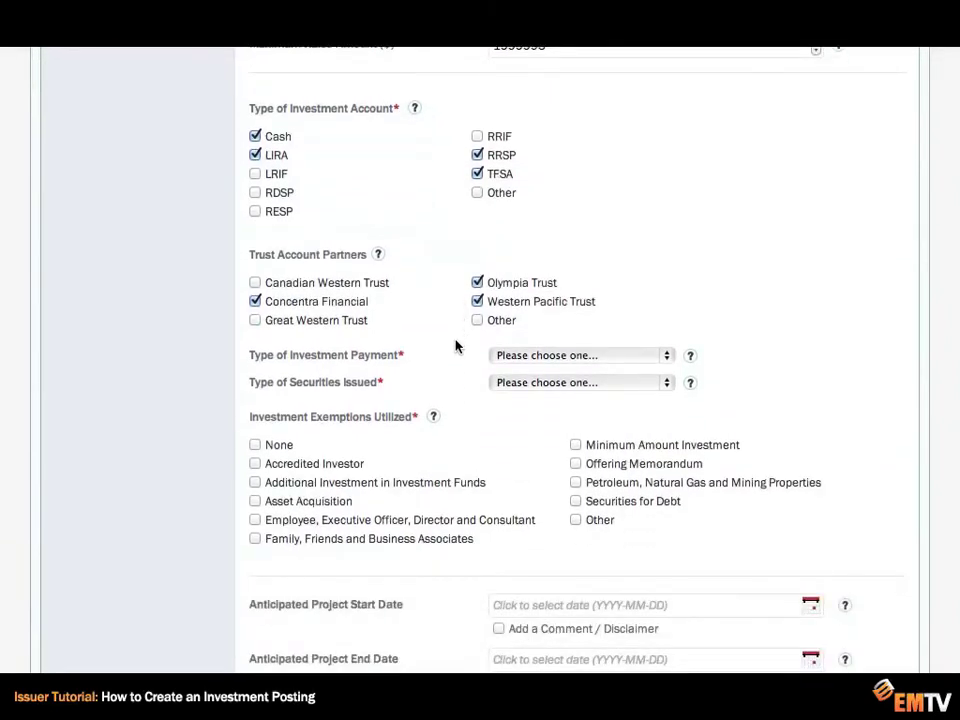
click(527, 358)
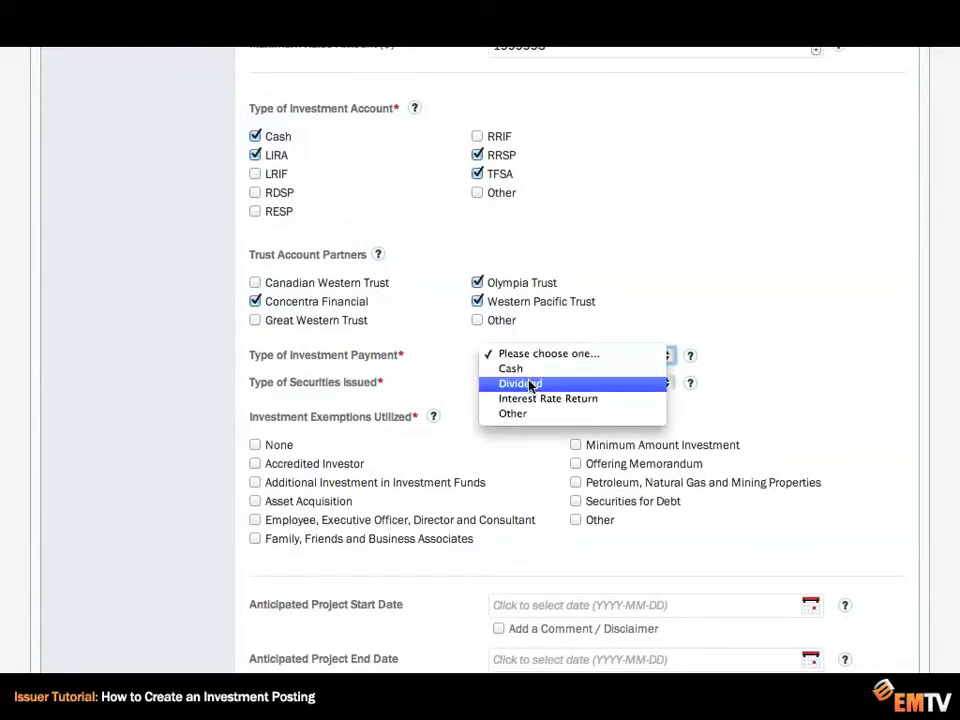
click(531, 386)
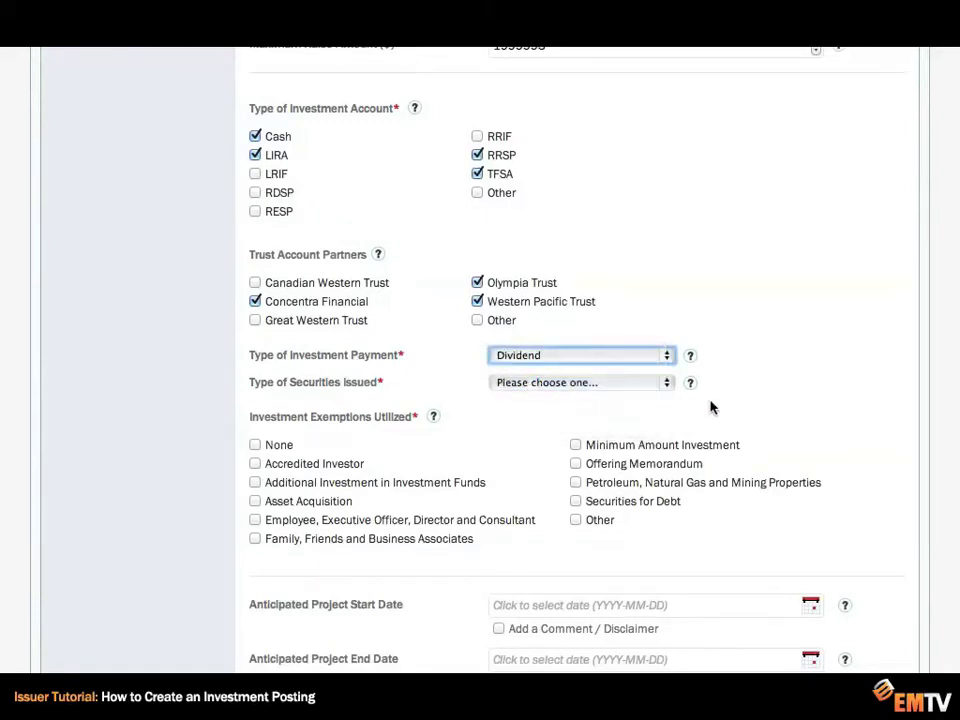
click(578, 384)
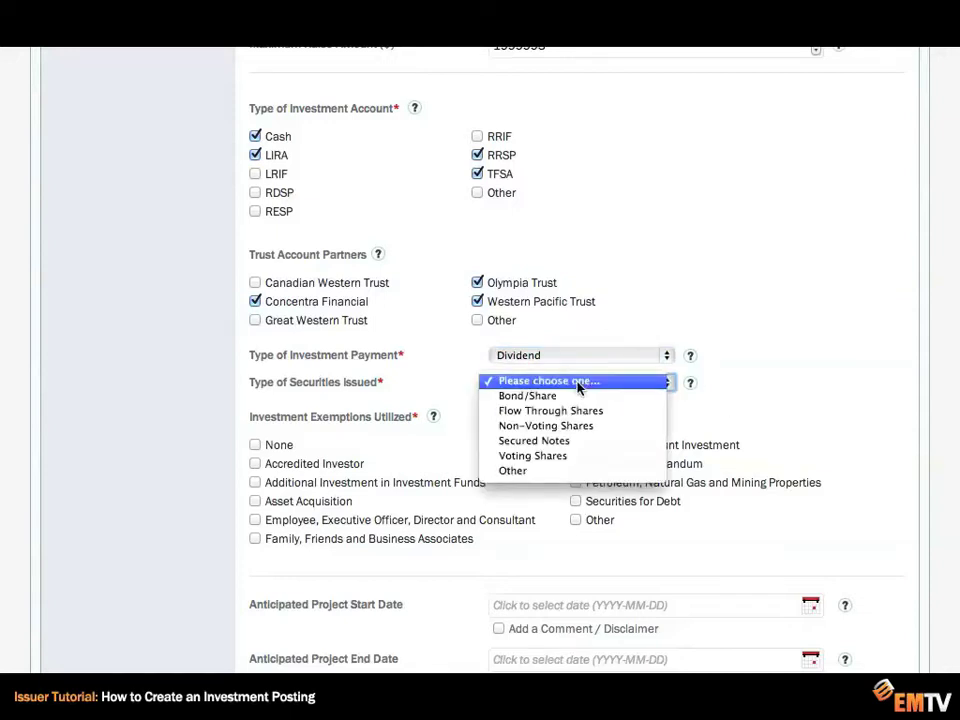
click(560, 442)
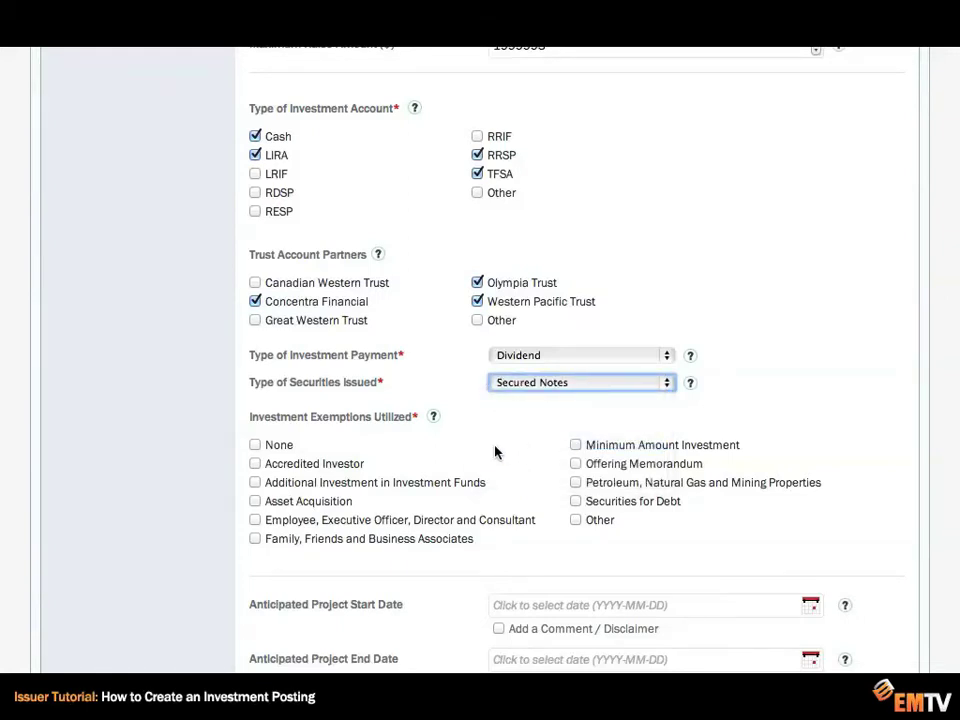
Select Accredited Investor, Asset Acquisition and Offering Memorandum as the investment exemptions utilized.
scroll(494, 453, down, 3)
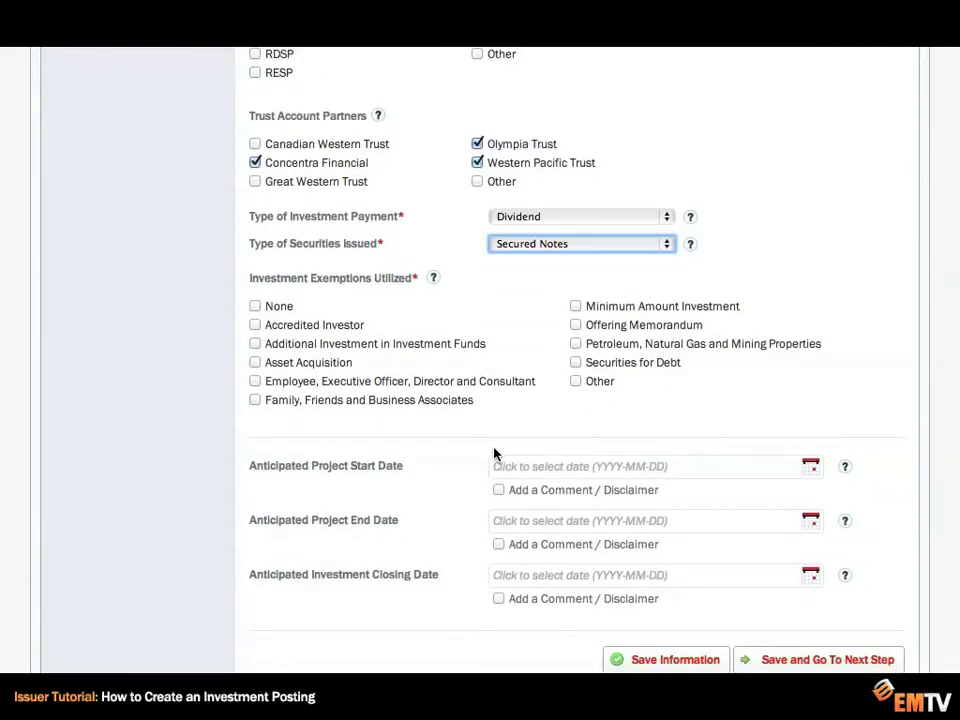
scroll(494, 453, down, 2)
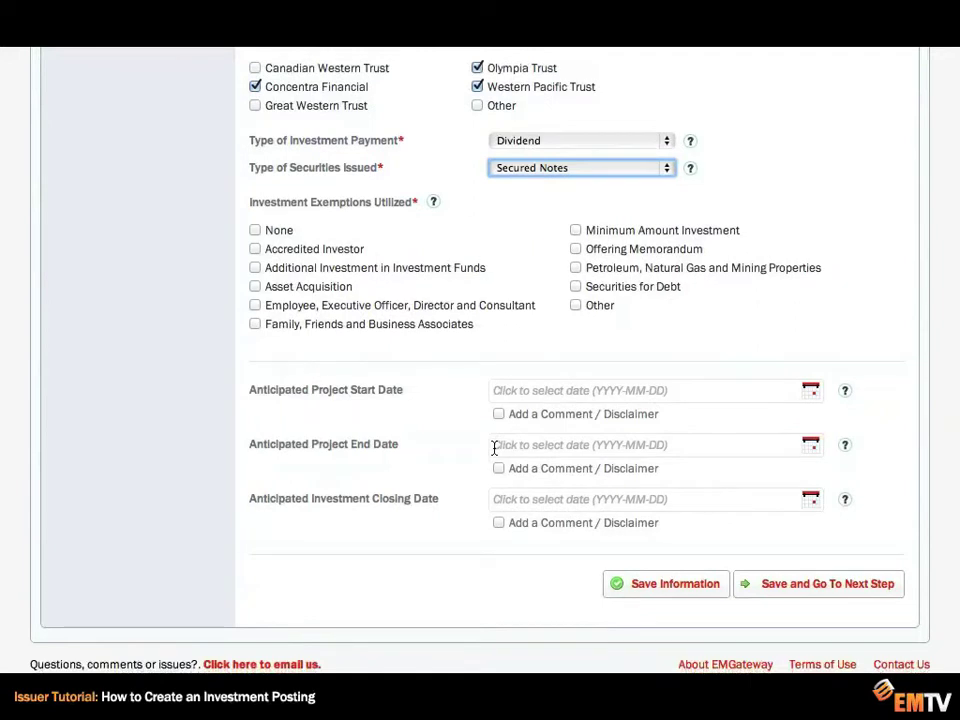
click(255, 249)
click(255, 287)
click(575, 250)
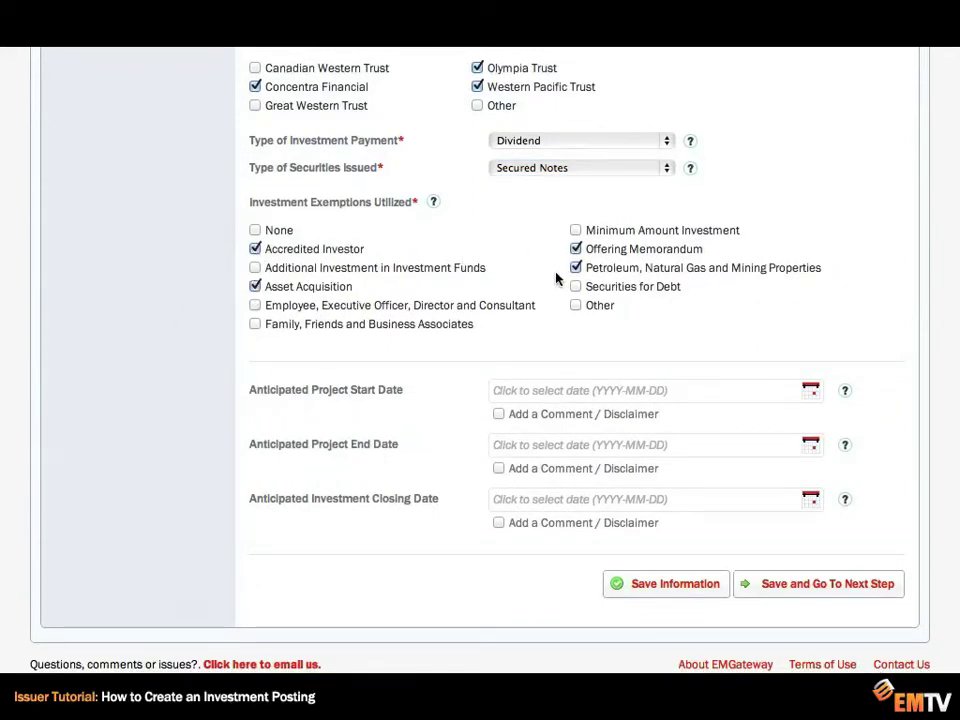
click(575, 268)
Set the anticipated project start date to 2012-05-11.
click(518, 391)
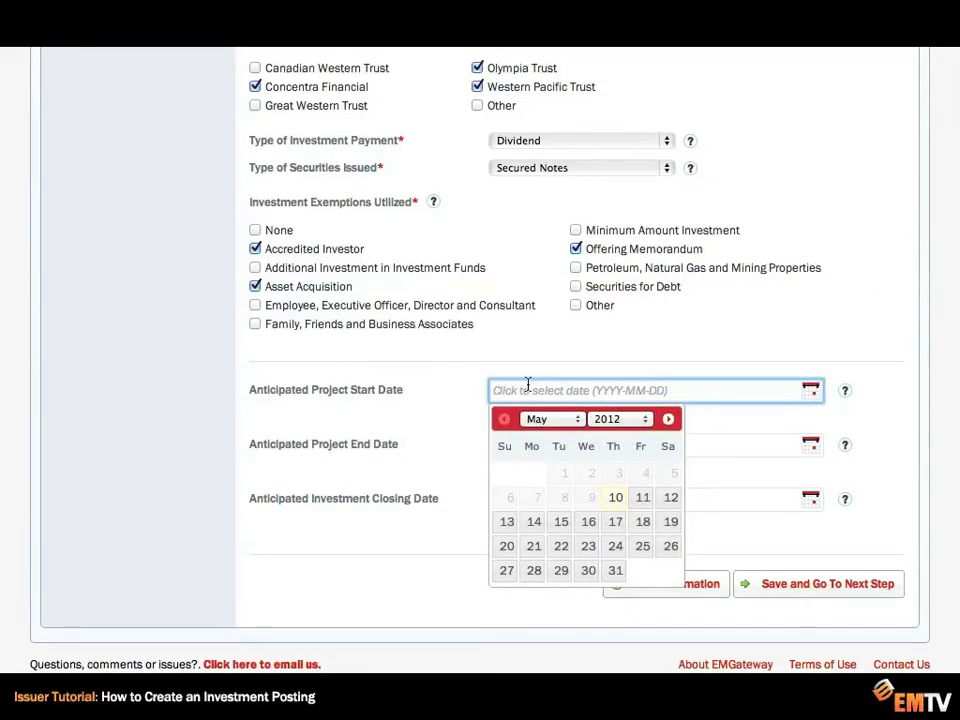
click(642, 497)
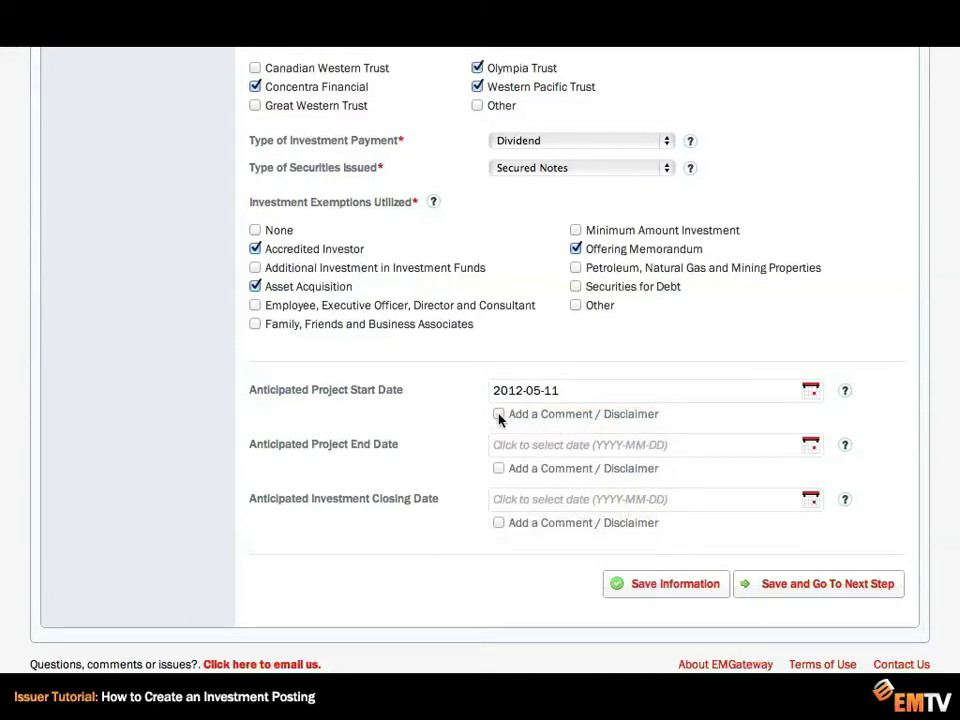
Add the comment "Right now." to the anticipated project start date.
click(499, 416)
click(540, 450)
text(Right now.)
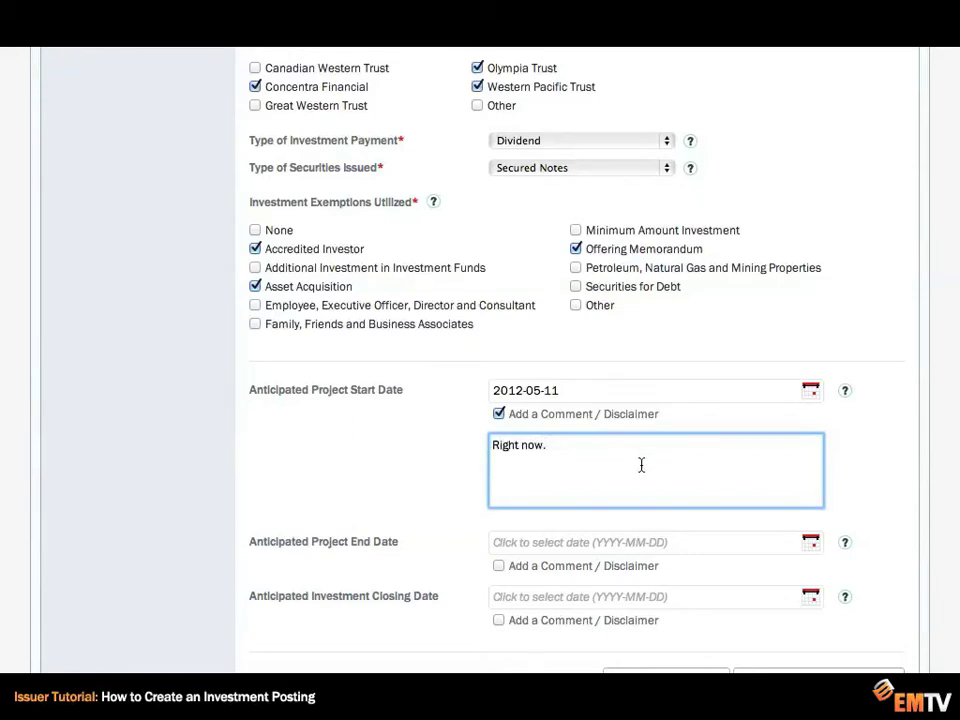
Set the anticipated project end date to 2015-05-01.
scroll(883, 435, down, 2)
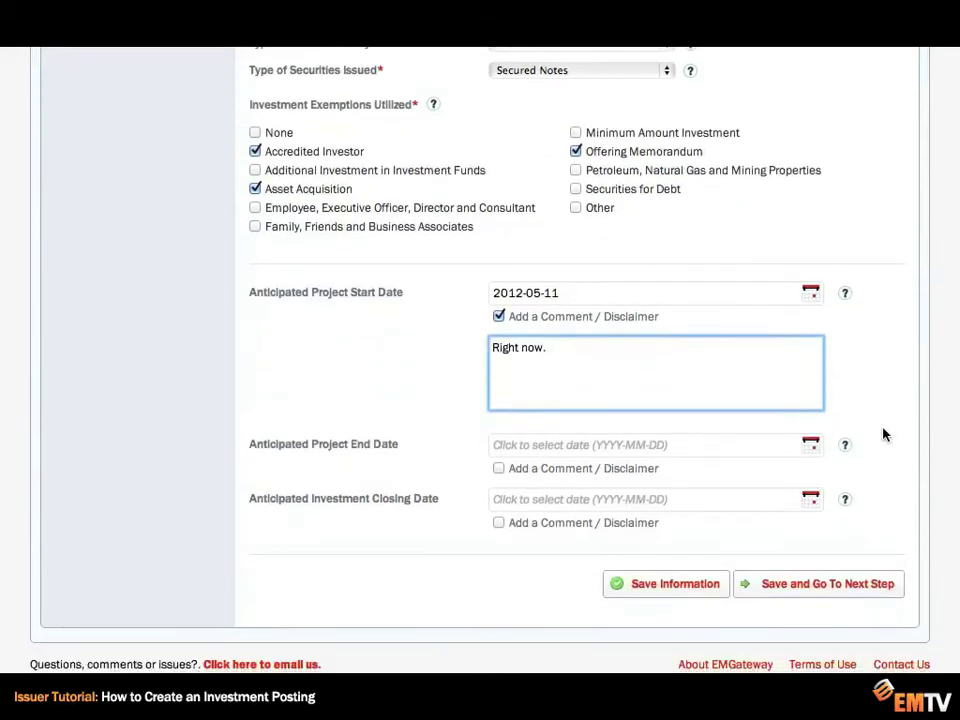
click(613, 447)
click(610, 473)
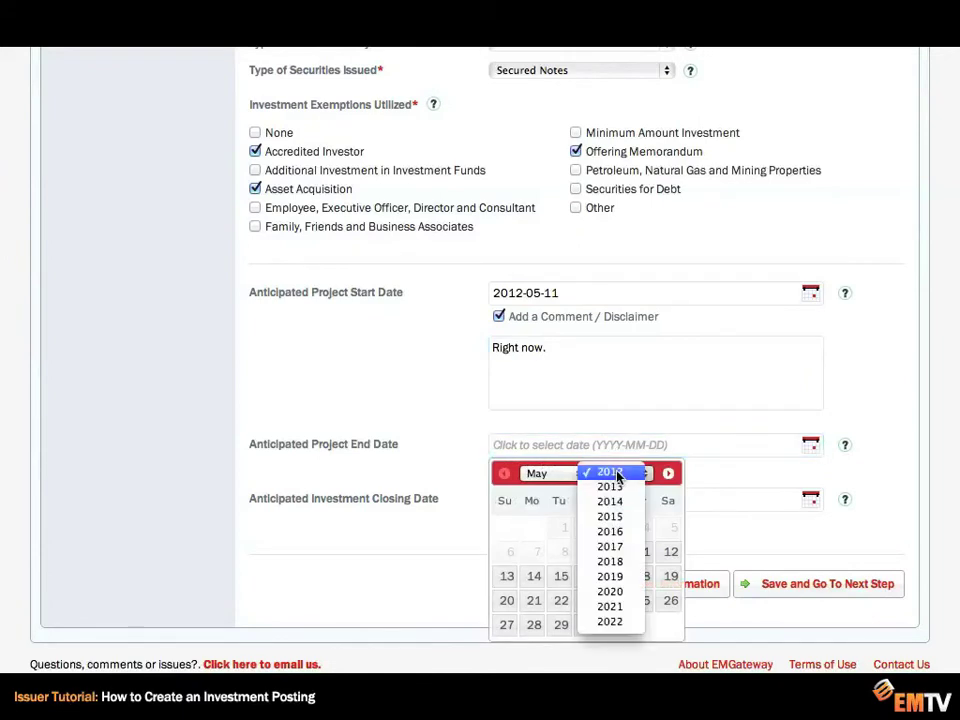
click(612, 518)
click(641, 525)
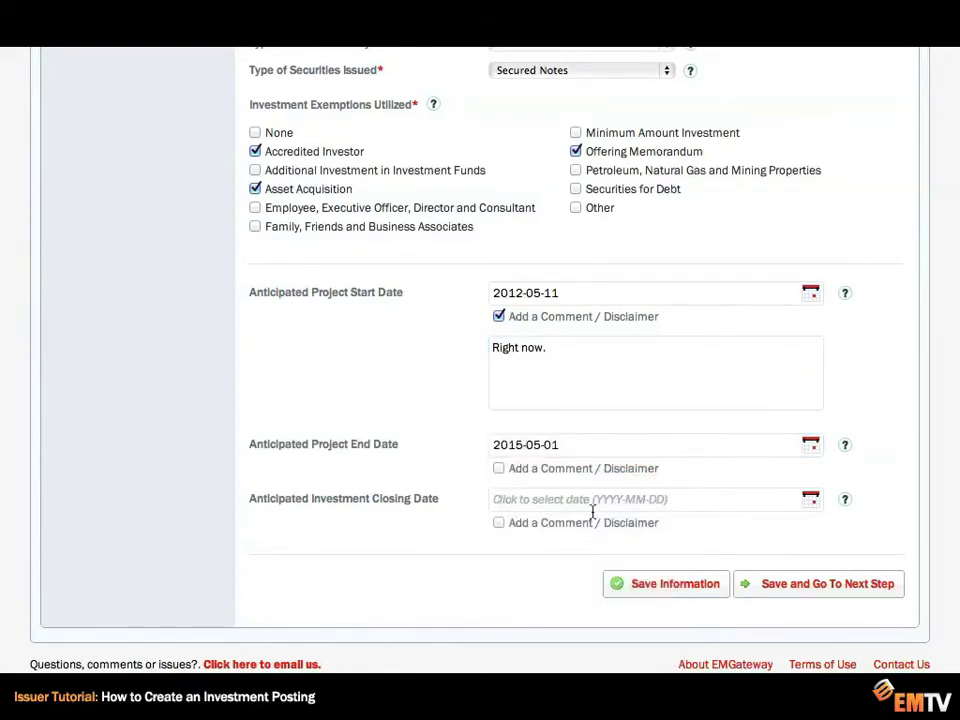
Set the anticipated investment closing date to 2015-05-01.
click(592, 500)
click(609, 318)
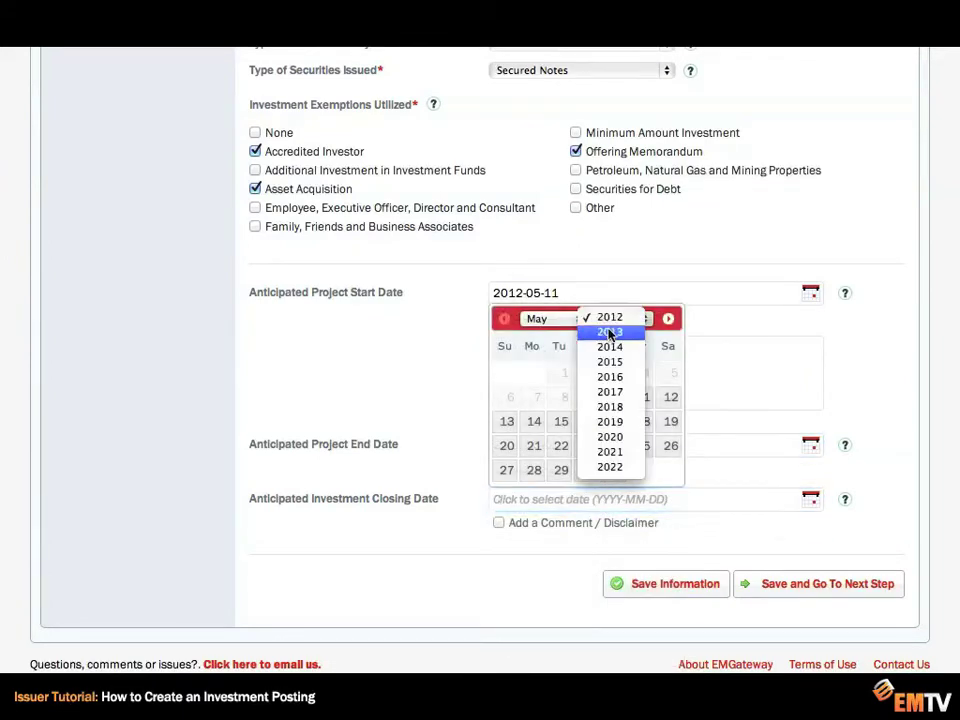
click(609, 362)
click(644, 374)
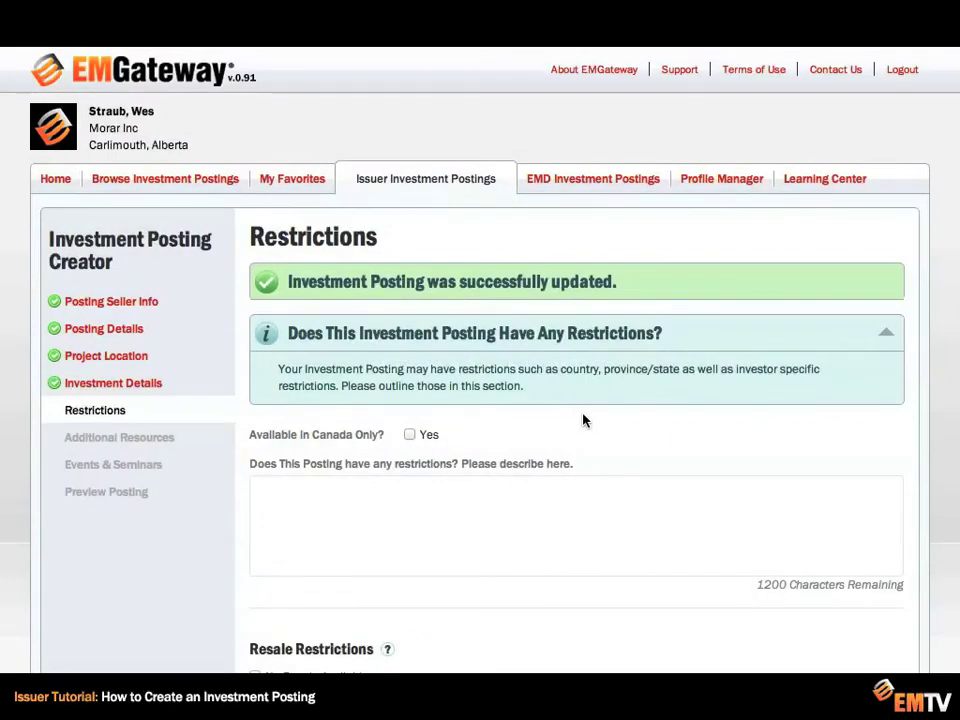
Make the posting available in Canada only and describe its restrictions as "All my restrictions go here.".
click(411, 436)
click(380, 497)
text(All my)
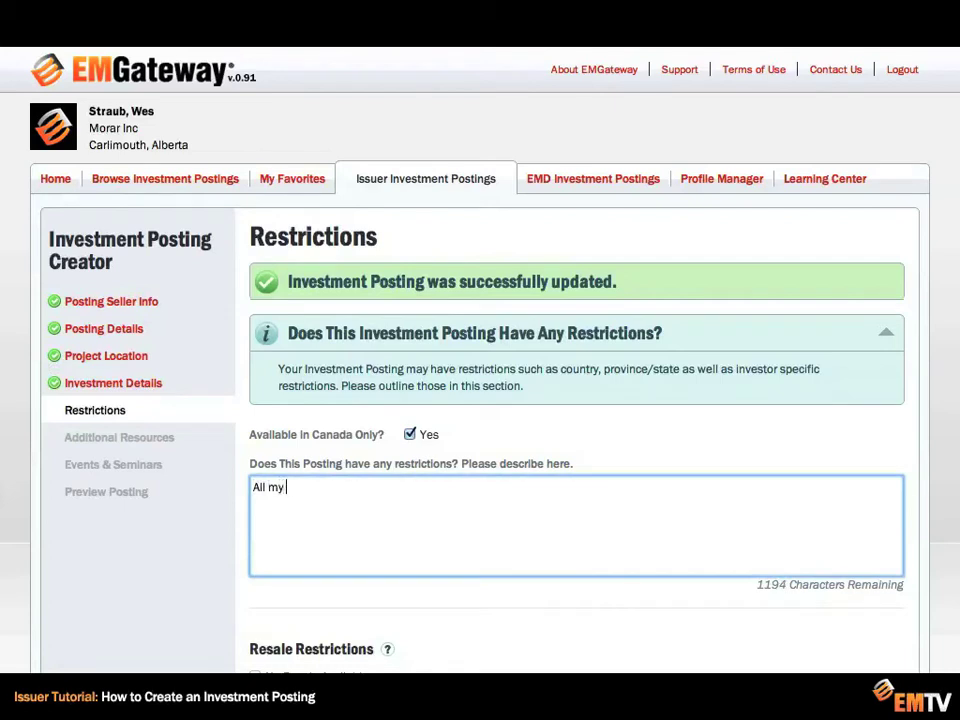
text( restrictions)
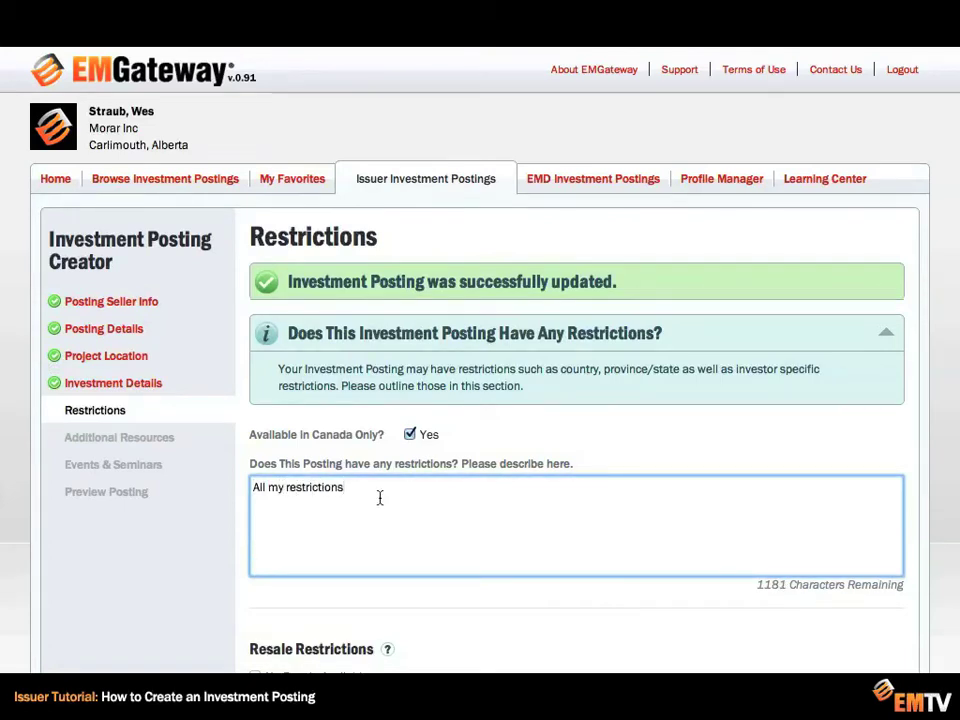
scroll(487, 525, down, 1)
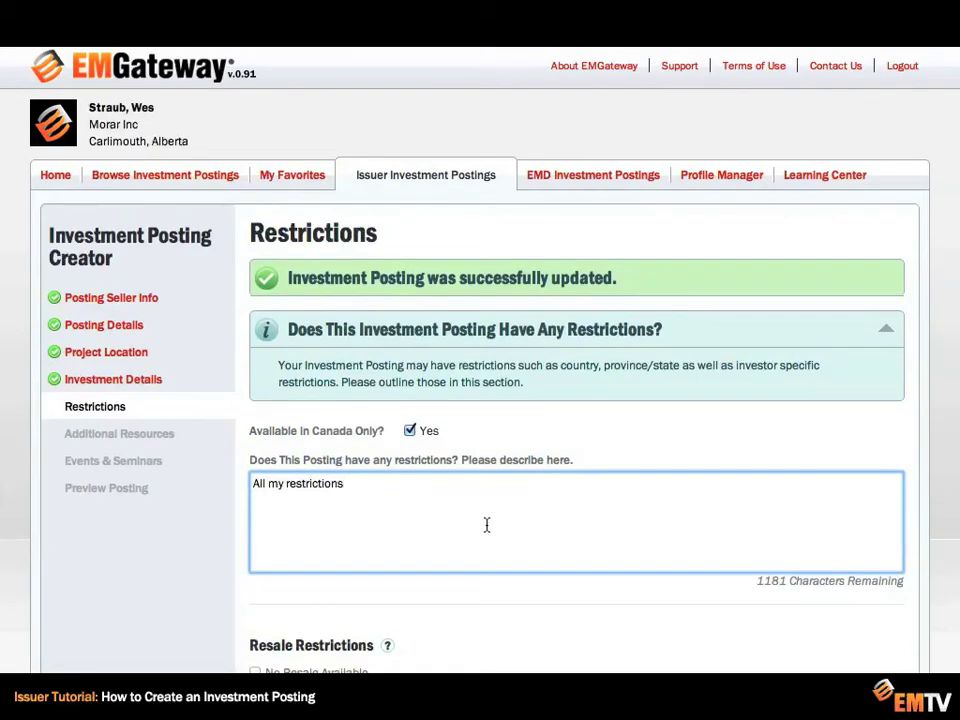
text(go here.)
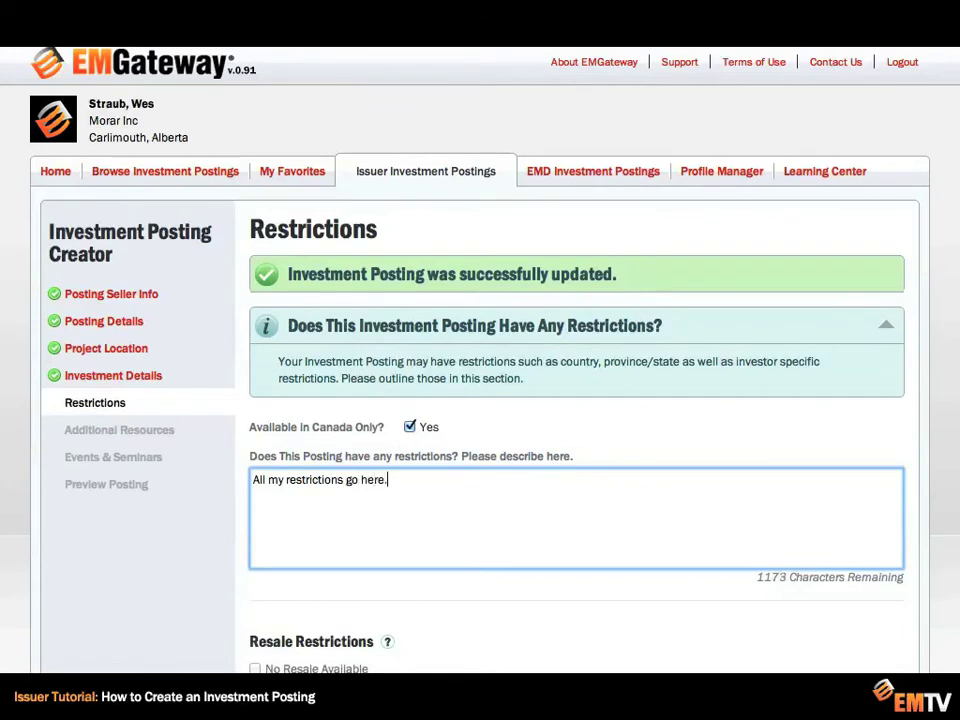
Set the resale restrictions to No Resale Available and Redemption Availability Yes with the text "details", and save to continue to Additional Resources.
scroll(488, 529, down, 3)
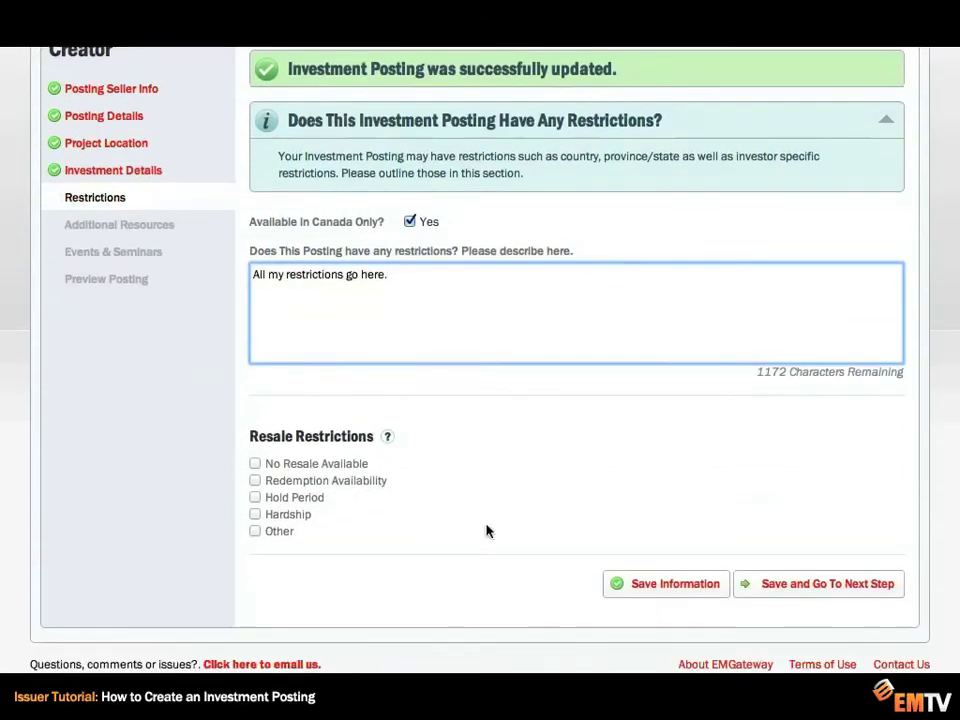
click(255, 463)
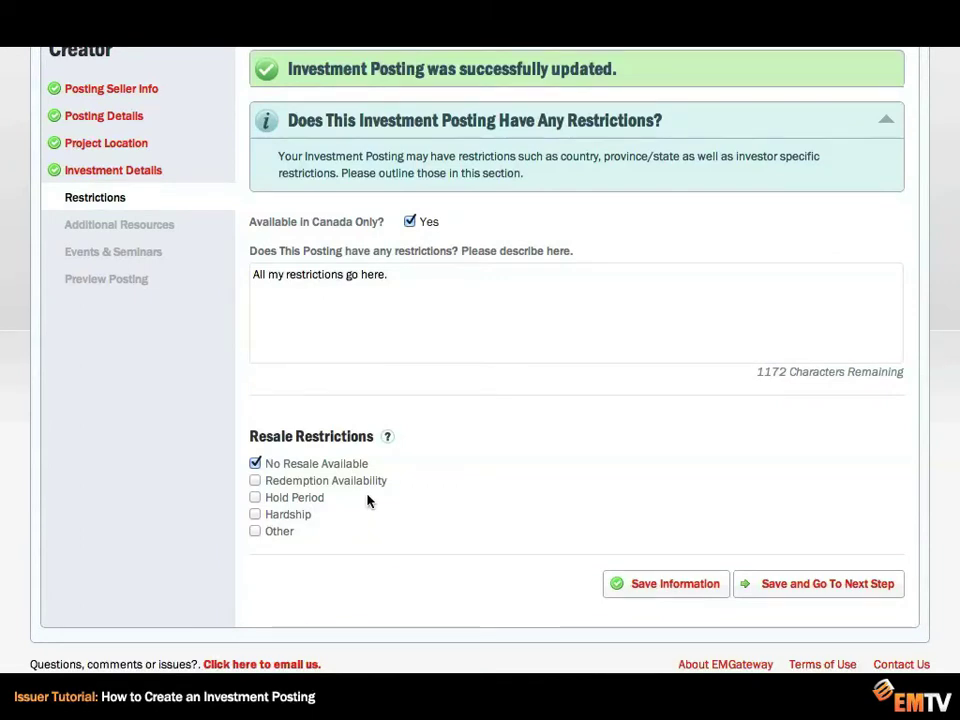
click(255, 481)
click(272, 504)
click(325, 543)
text(details)
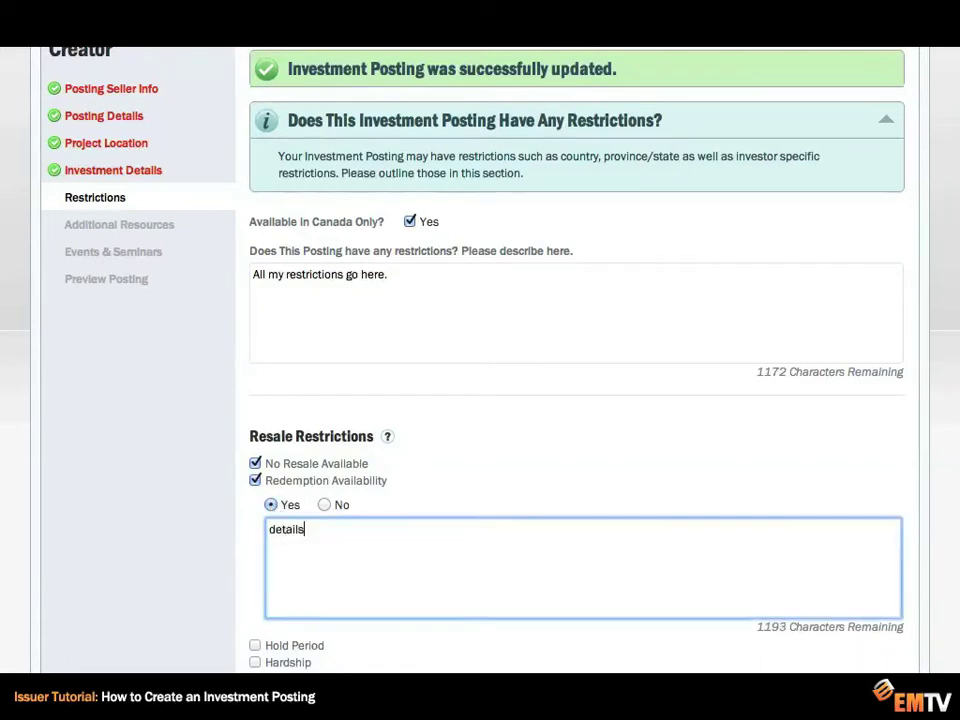
scroll(615, 548, down, 3)
click(756, 582)
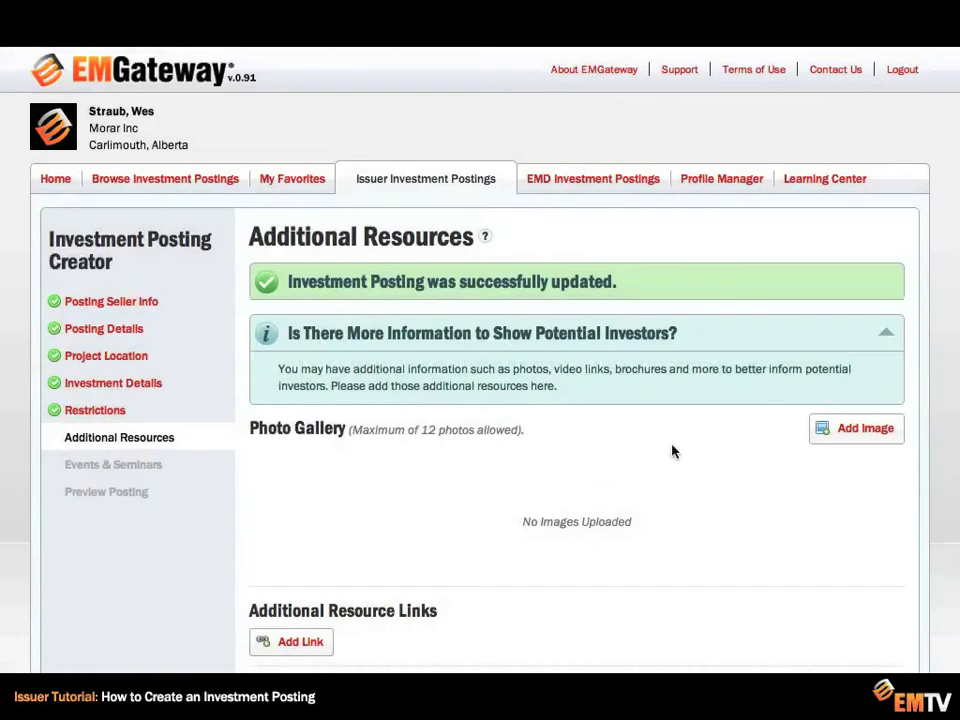
Upload render1.jpg from the ABC_UnionStation folder to the photo gallery with the title "dendering".
click(840, 436)
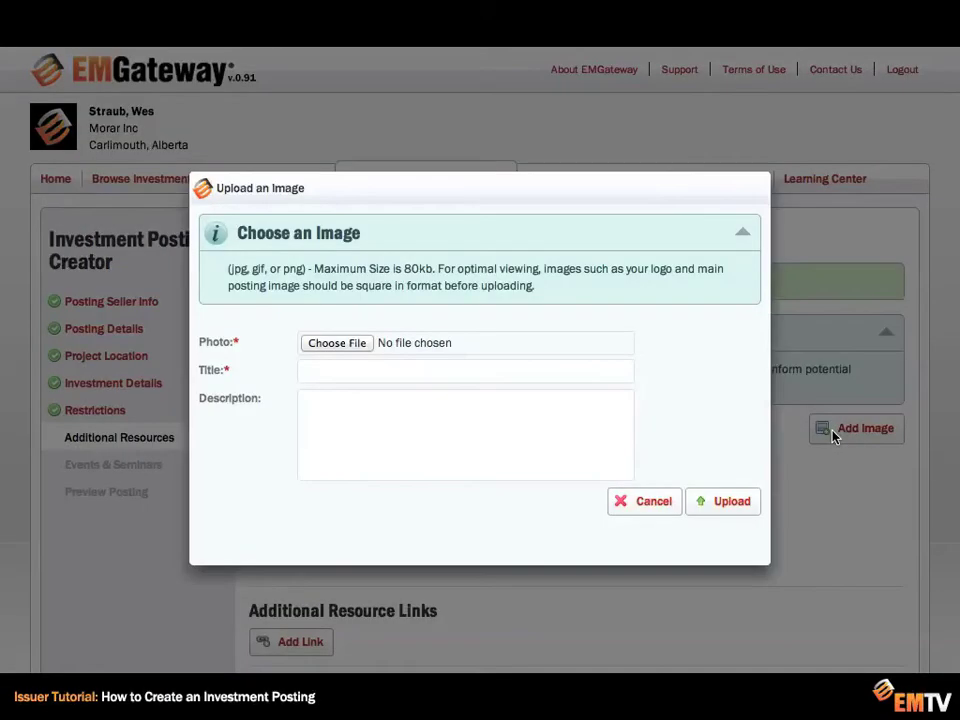
click(360, 336)
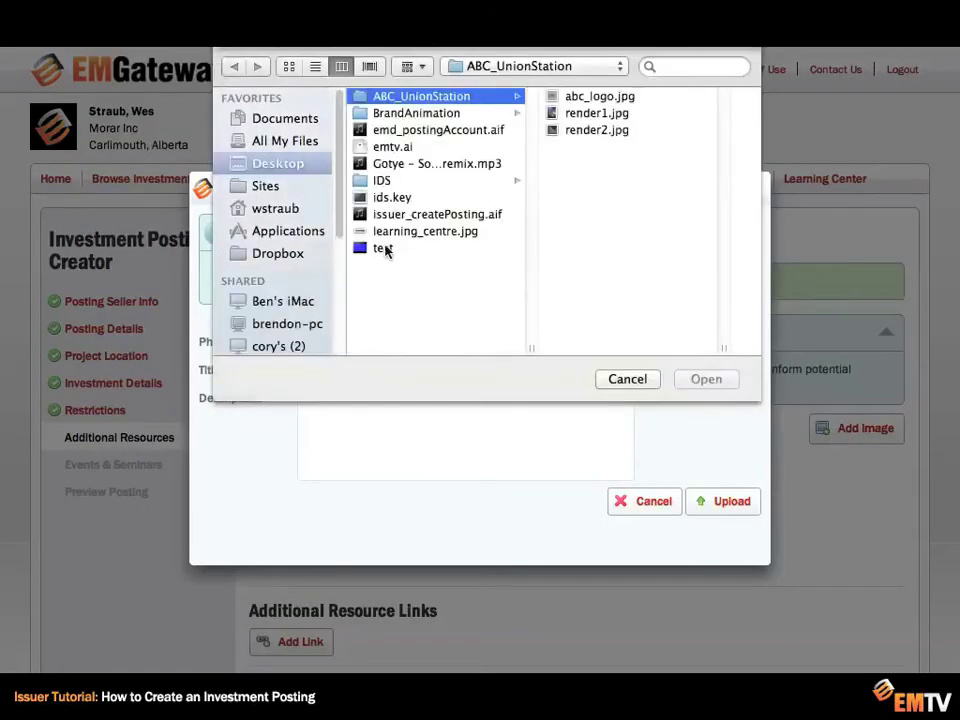
double_click(576, 115)
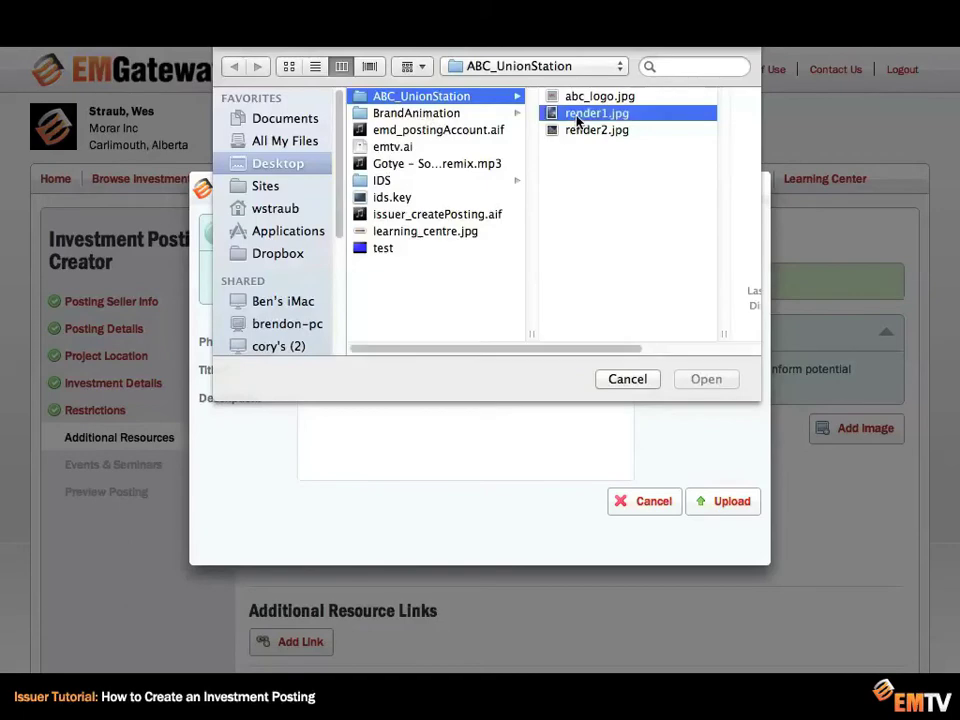
click(321, 369)
text(d)
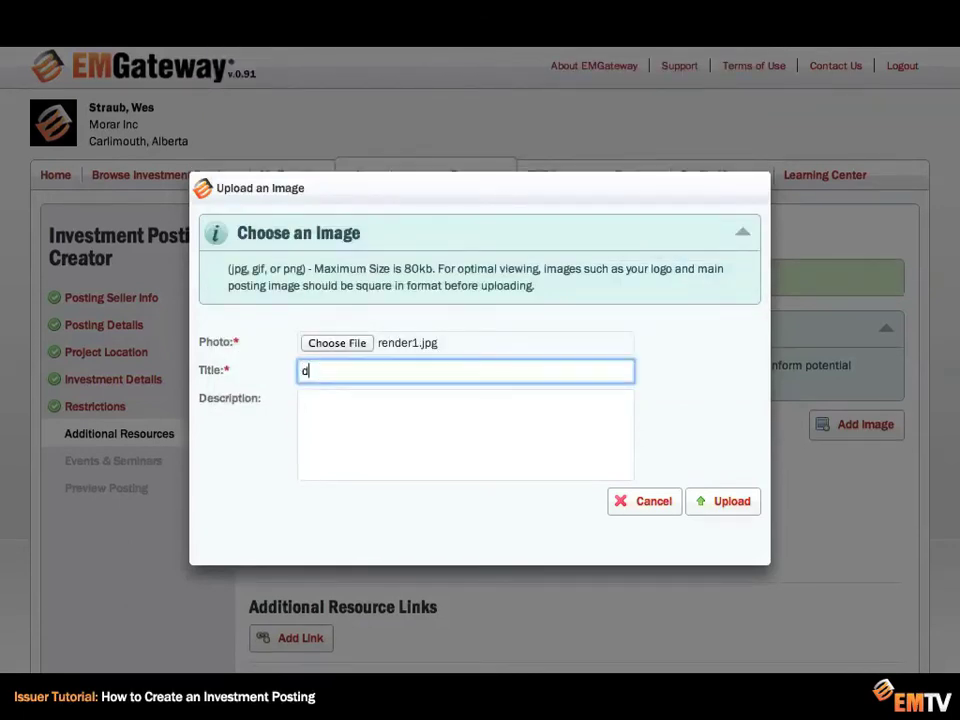
text(endering)
click(704, 499)
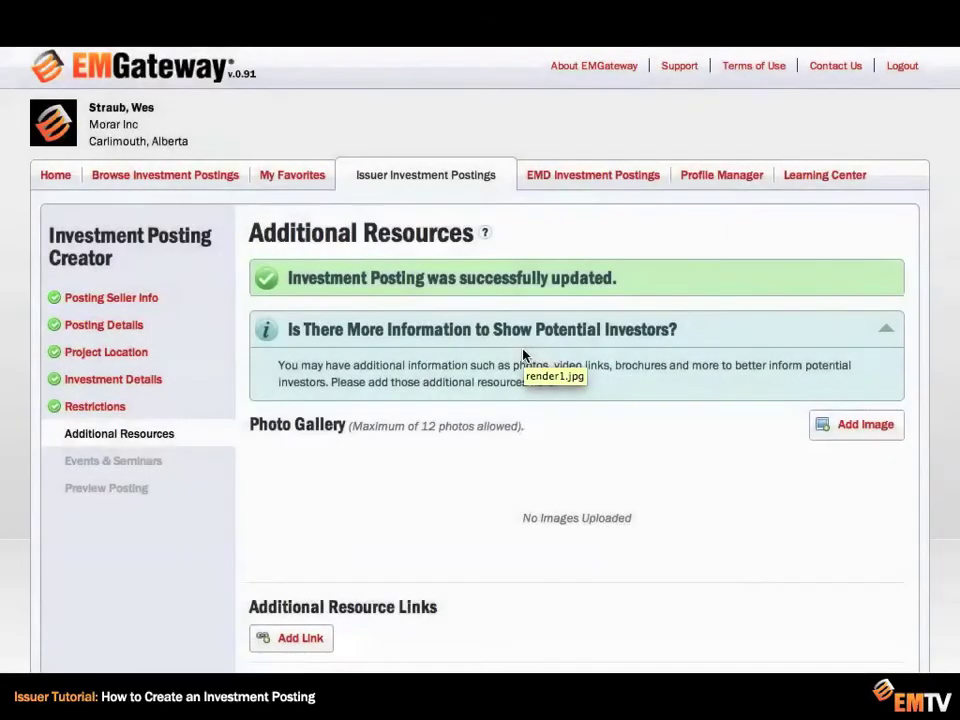
scroll(524, 355, down, 3)
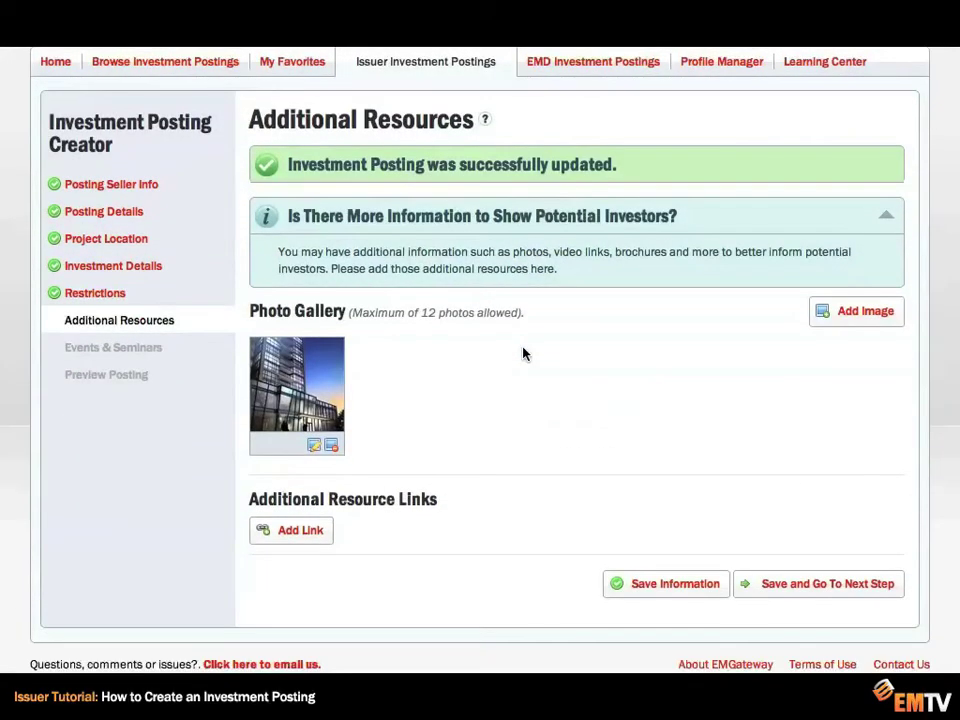
click(290, 533)
click(399, 534)
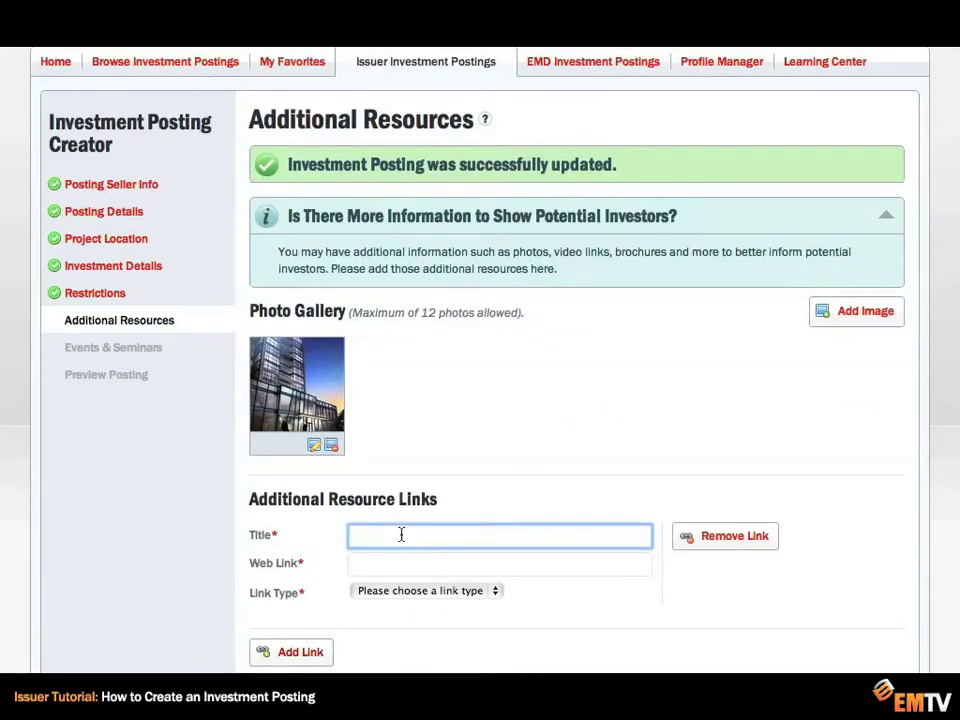
text(Mian)
key(BackSpace)
key(BackSpace)
key(BackSpace)
text(ain website)
key(Tab)
text(www.main.com)
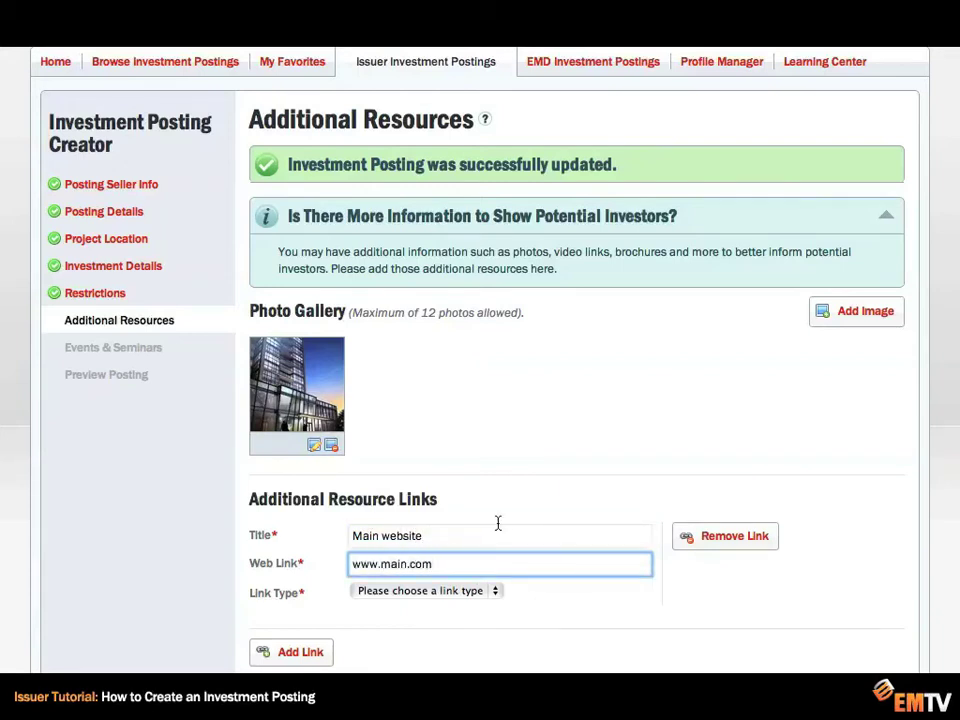
click(452, 591)
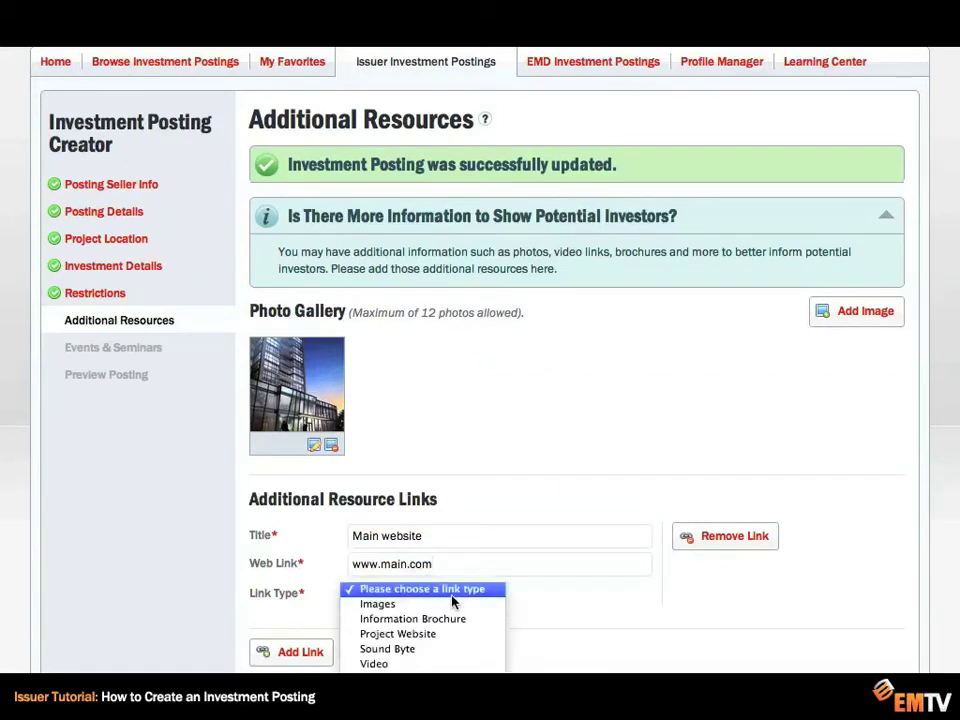
click(398, 634)
scroll(500, 557, down, 3)
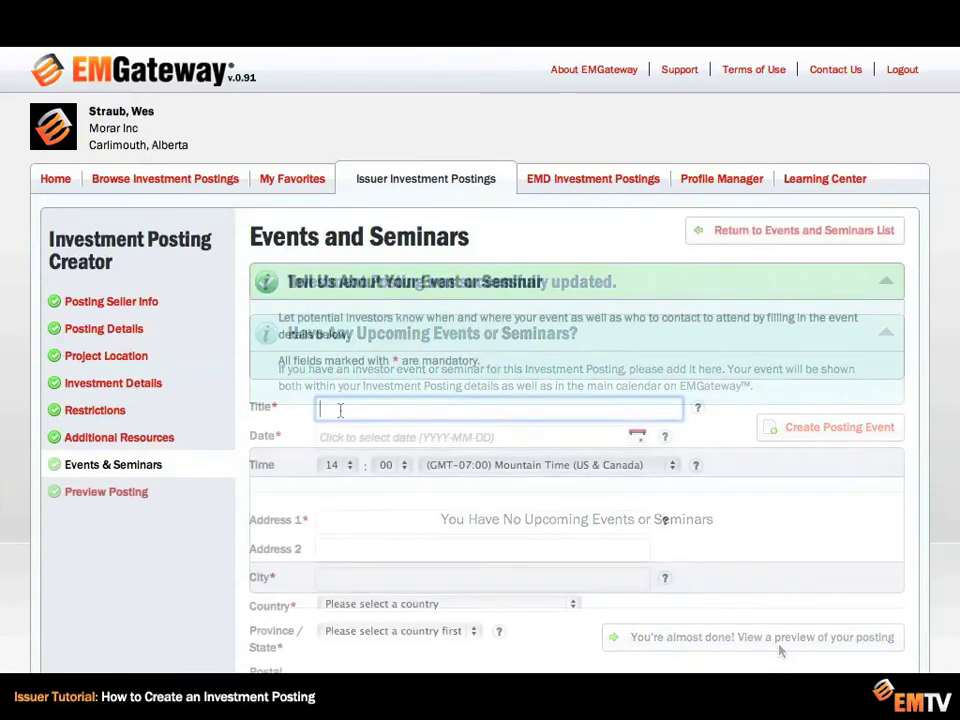
Title the new posting event "My event", date it 2012-05-17 and start filling in its street address.
text(My event)
key(Tab)
click(367, 437)
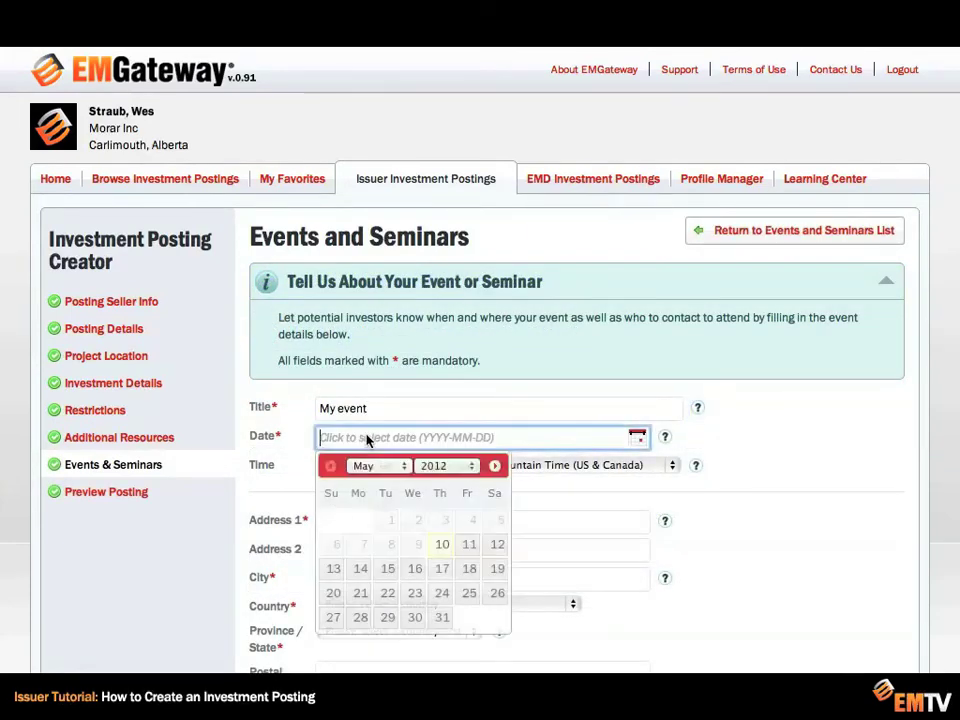
click(439, 570)
click(369, 524)
text(2)
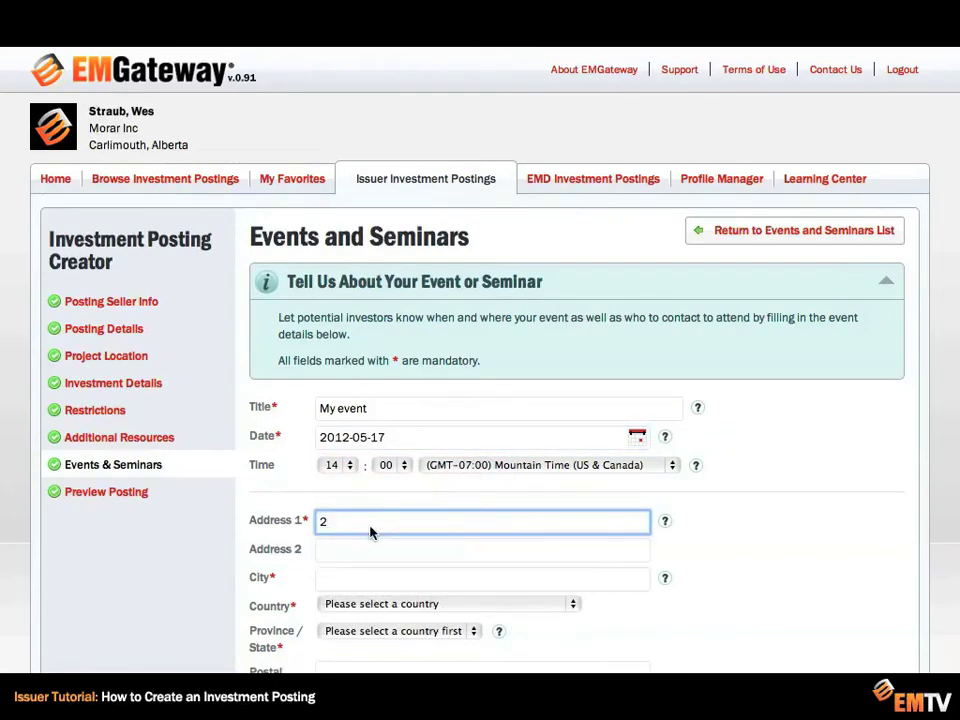
scroll(347, 514, down, 1)
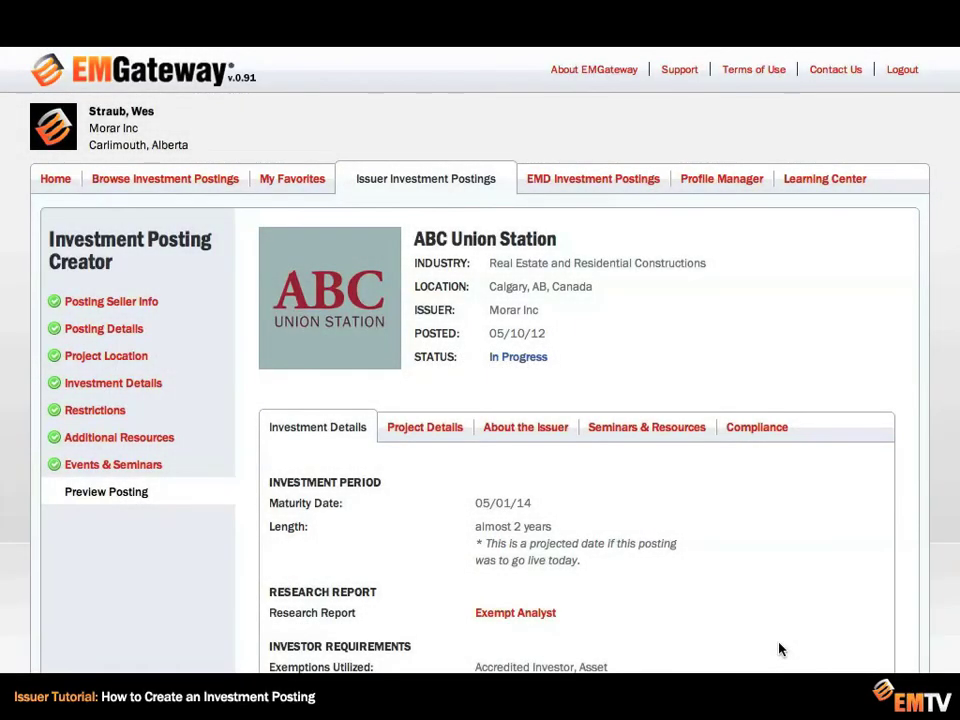
Review the posting preview's investment details, project details, issuer information, seminars and resources, and compliance sections.
scroll(779, 649, down, 2)
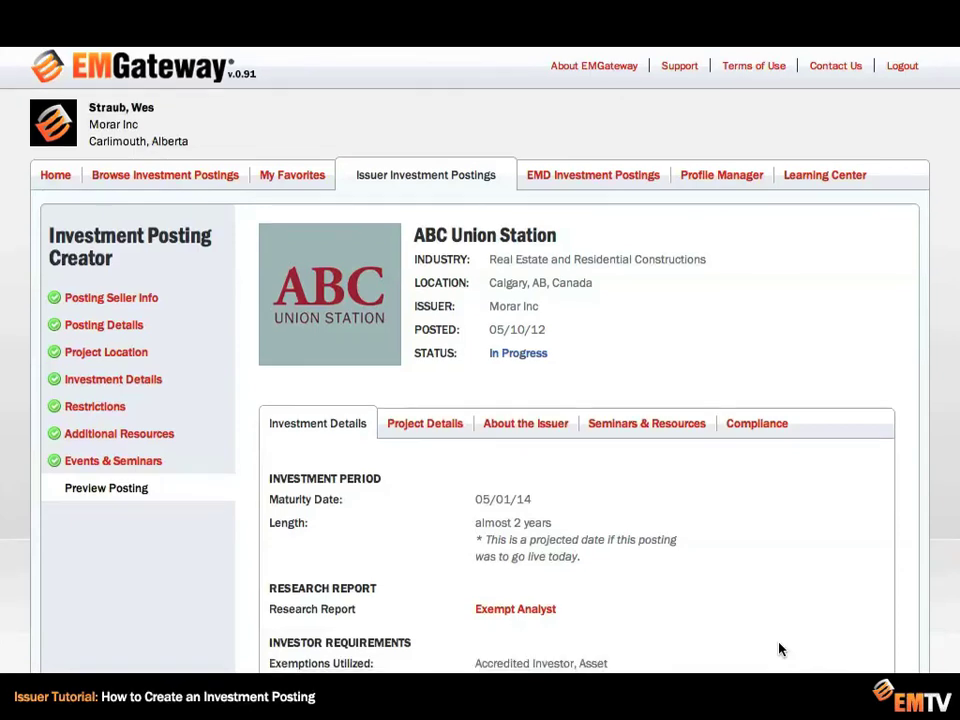
scroll(779, 649, down, 2)
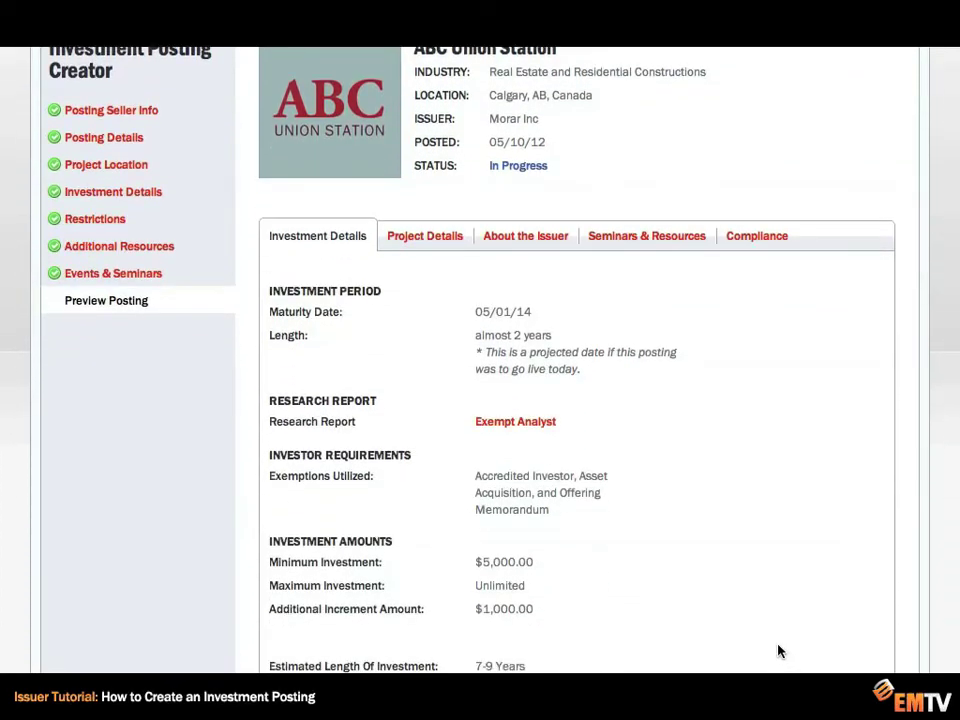
click(419, 227)
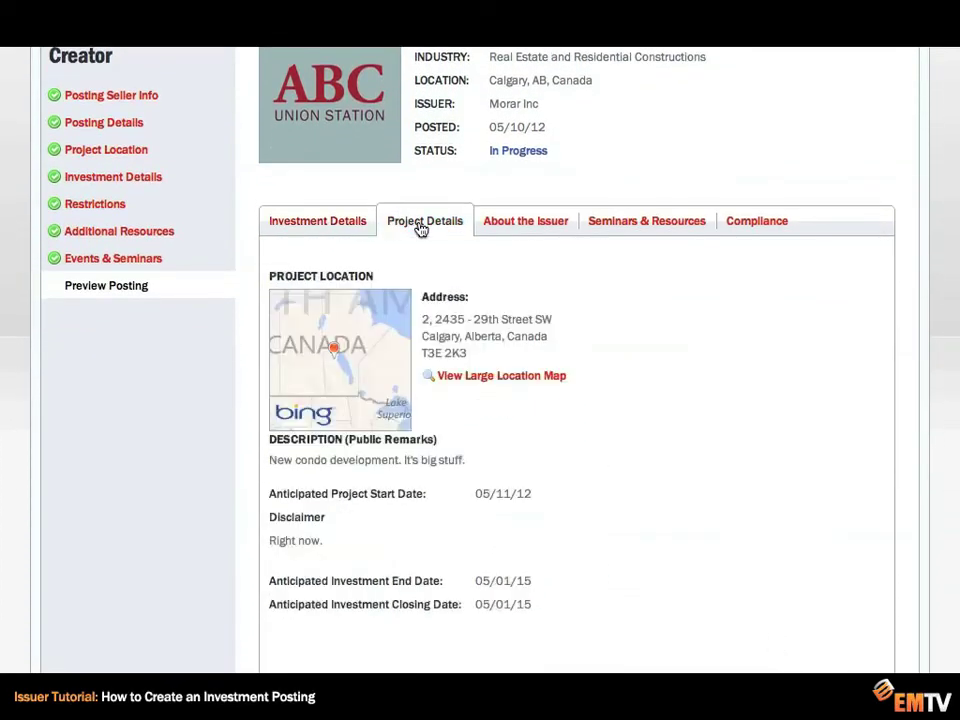
click(526, 221)
click(648, 224)
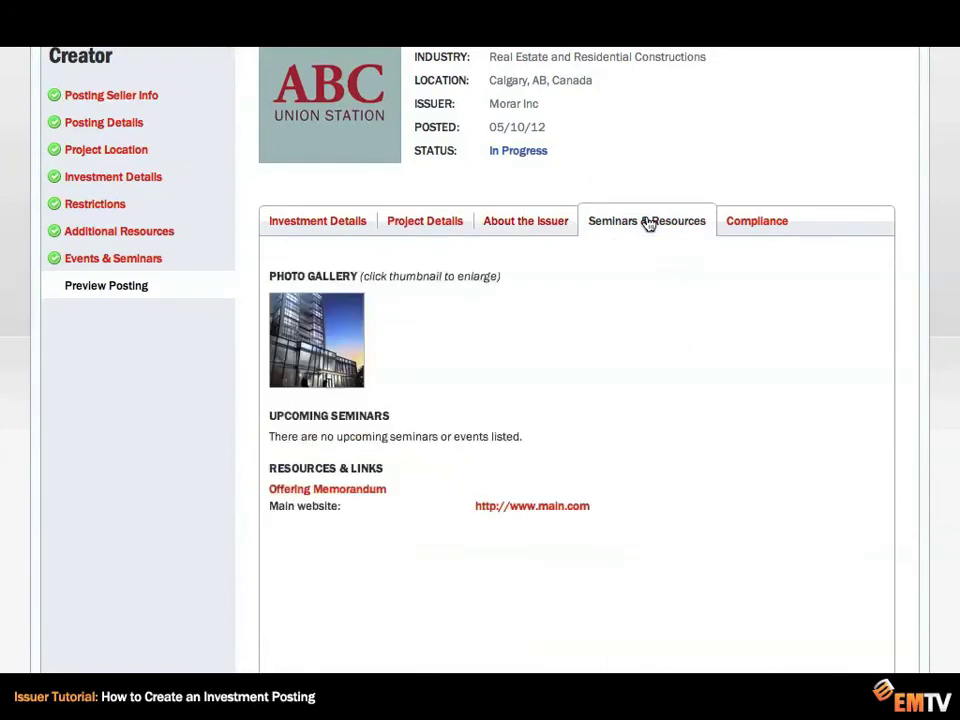
click(739, 226)
Submit the ABC Union Station posting for approval and return to the list of issuer investment postings.
scroll(591, 429, down, 3)
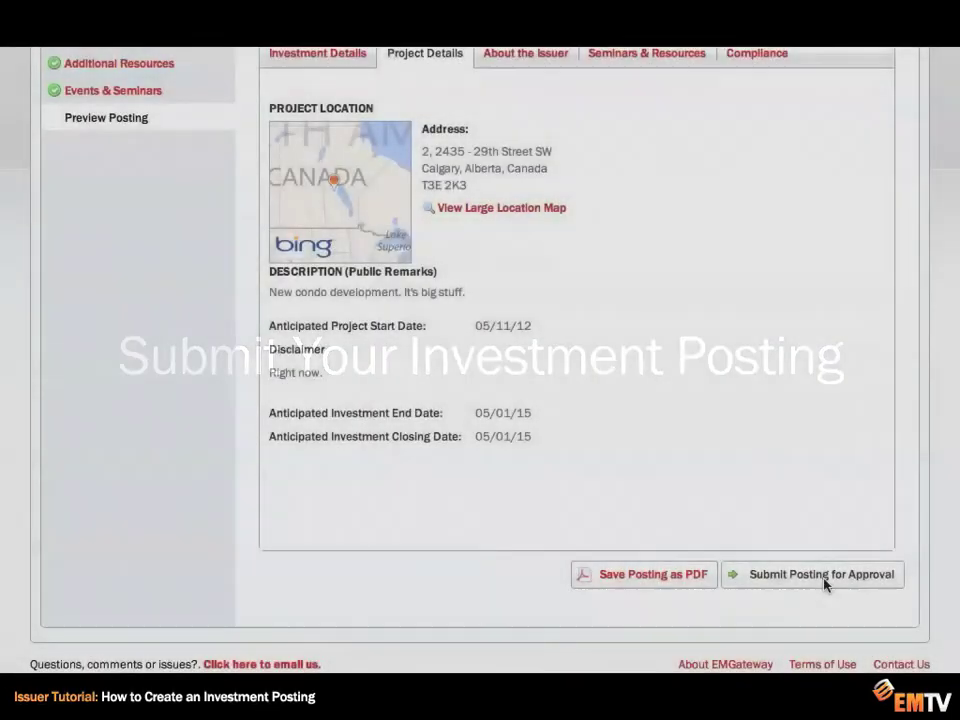
click(825, 580)
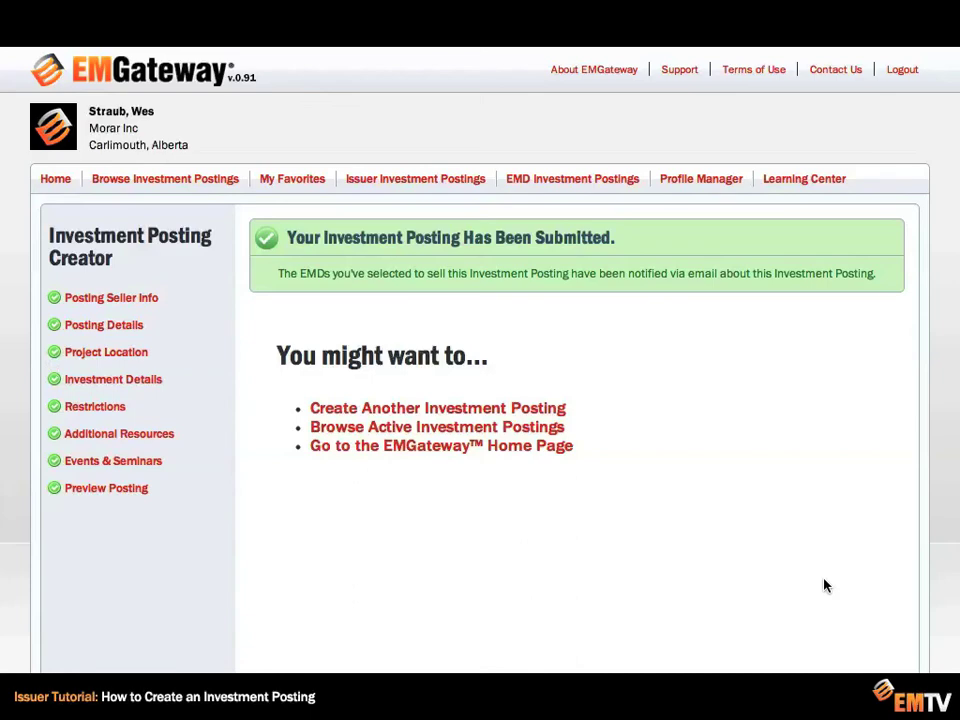
click(408, 180)
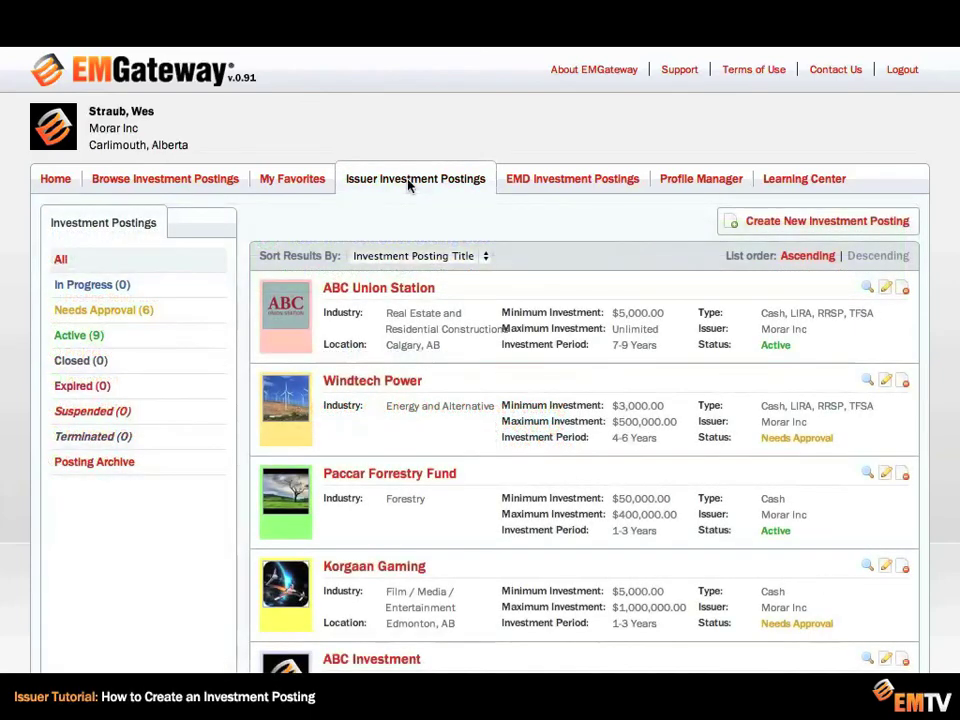